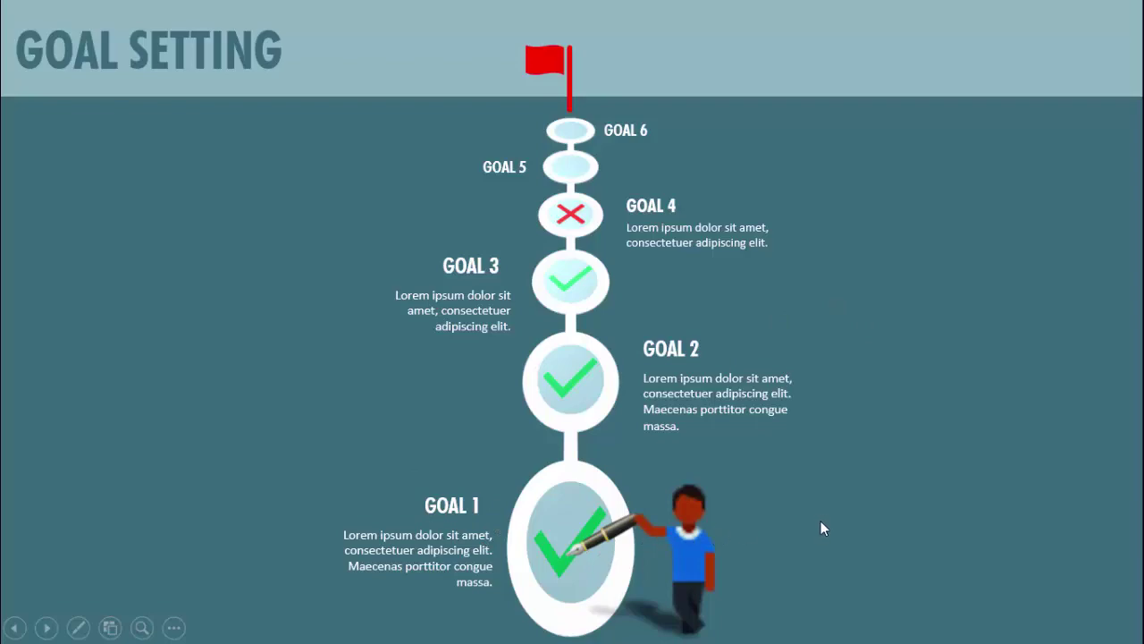
Move past the finished goal-setting slide in the preview and return to the blank third slide
click(914, 445)
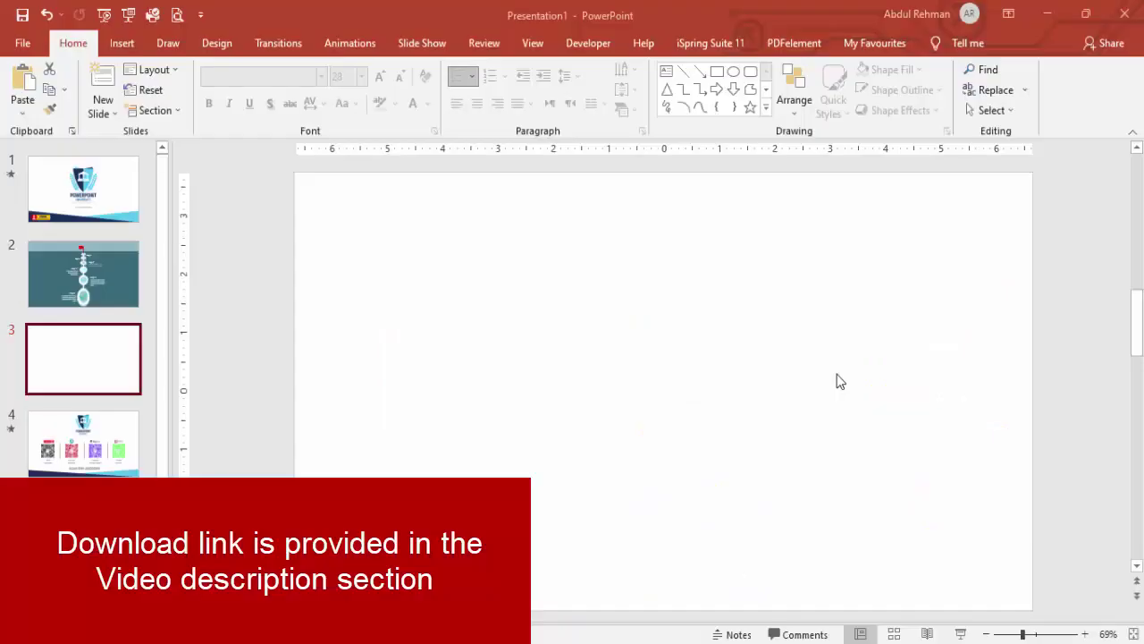
Turn on guides and draw a dark teal rectangle with no outline over the lower slide
click(531, 47)
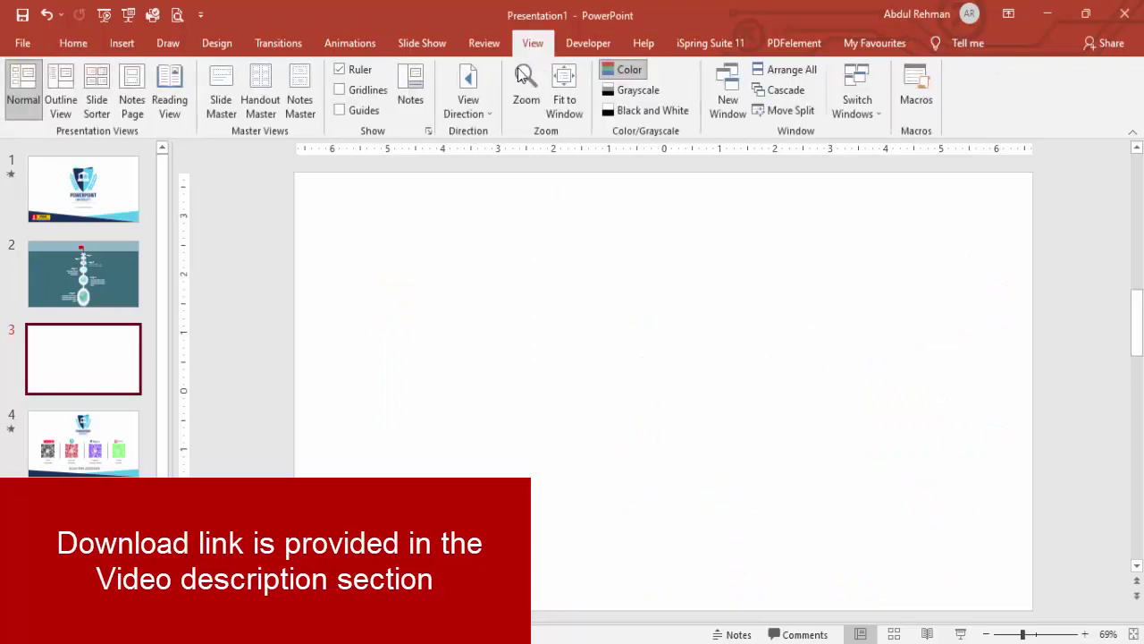
click(378, 113)
click(122, 43)
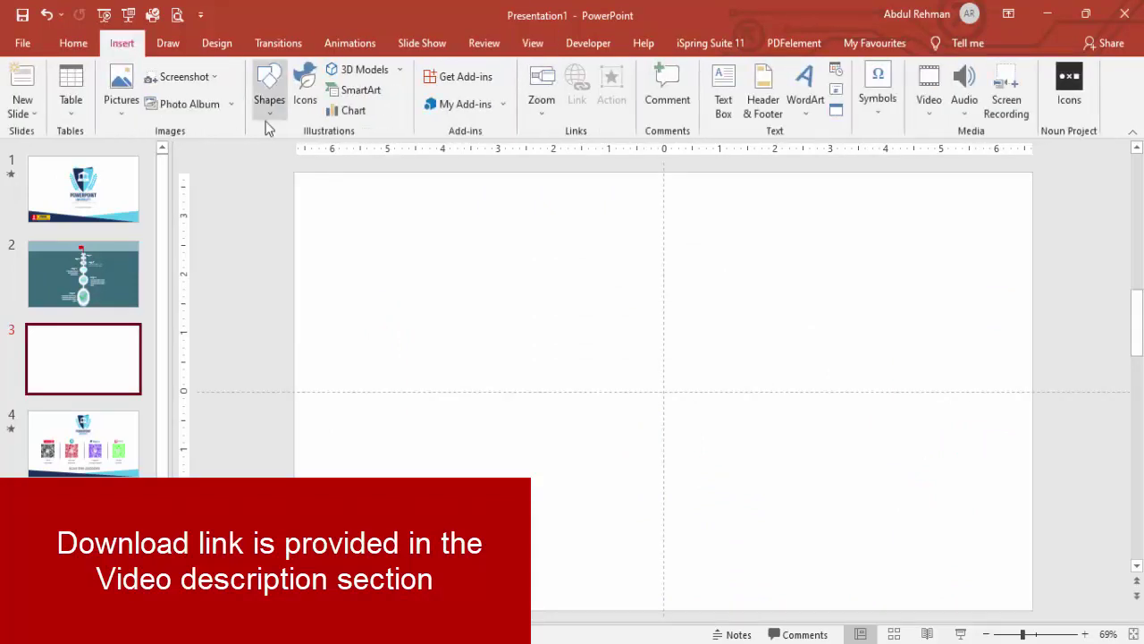
click(268, 97)
click(262, 243)
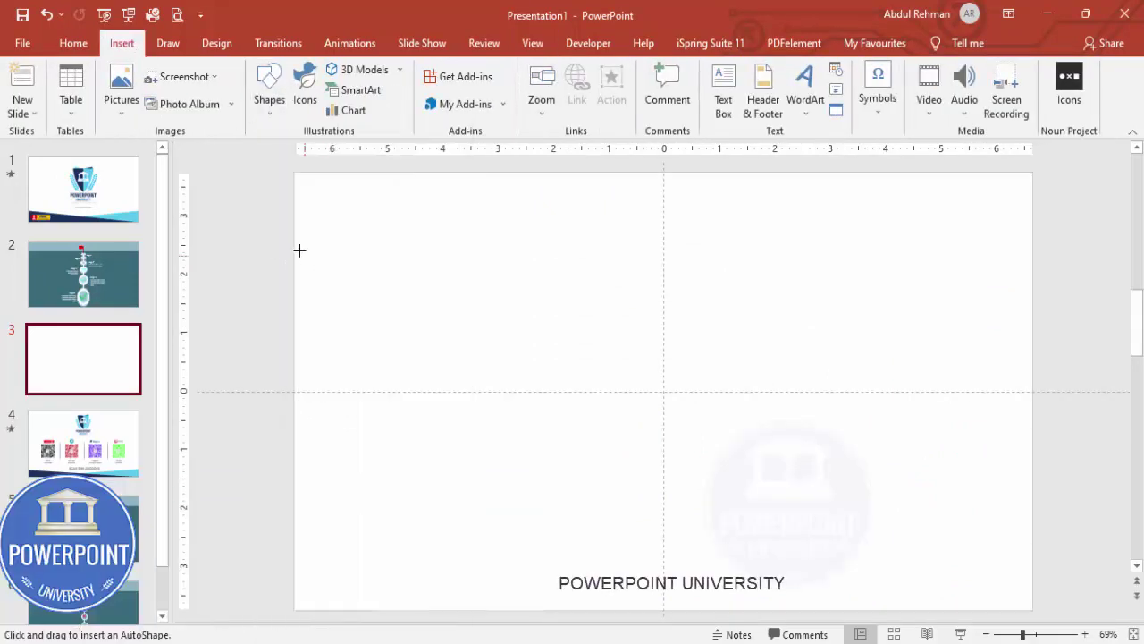
drag(294, 240, 1033, 609)
click(438, 90)
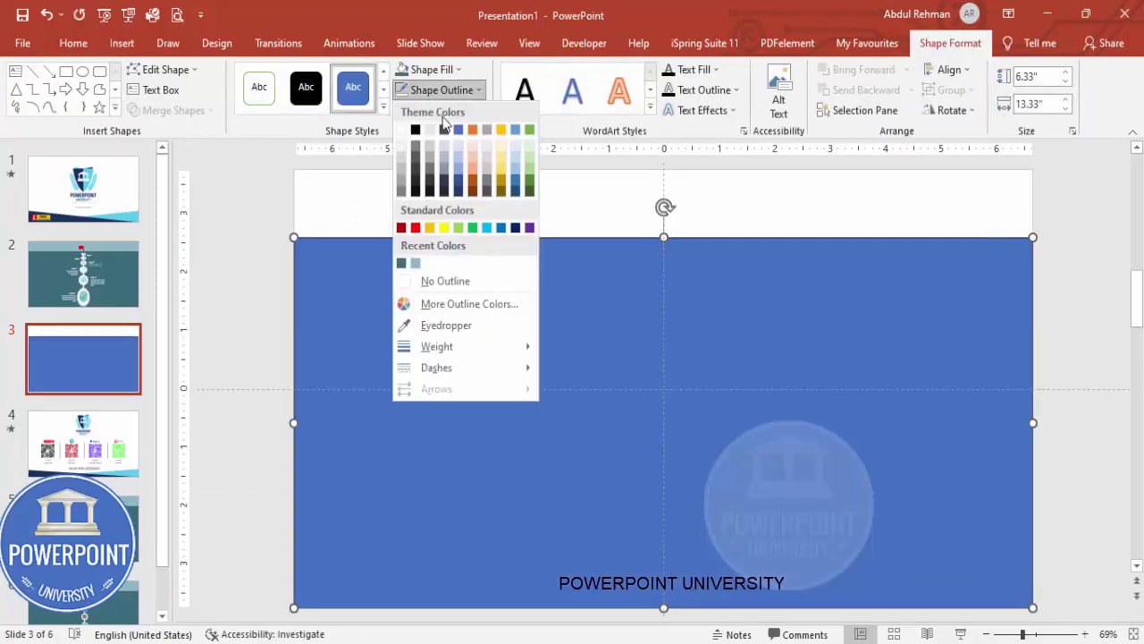
click(461, 280)
click(434, 71)
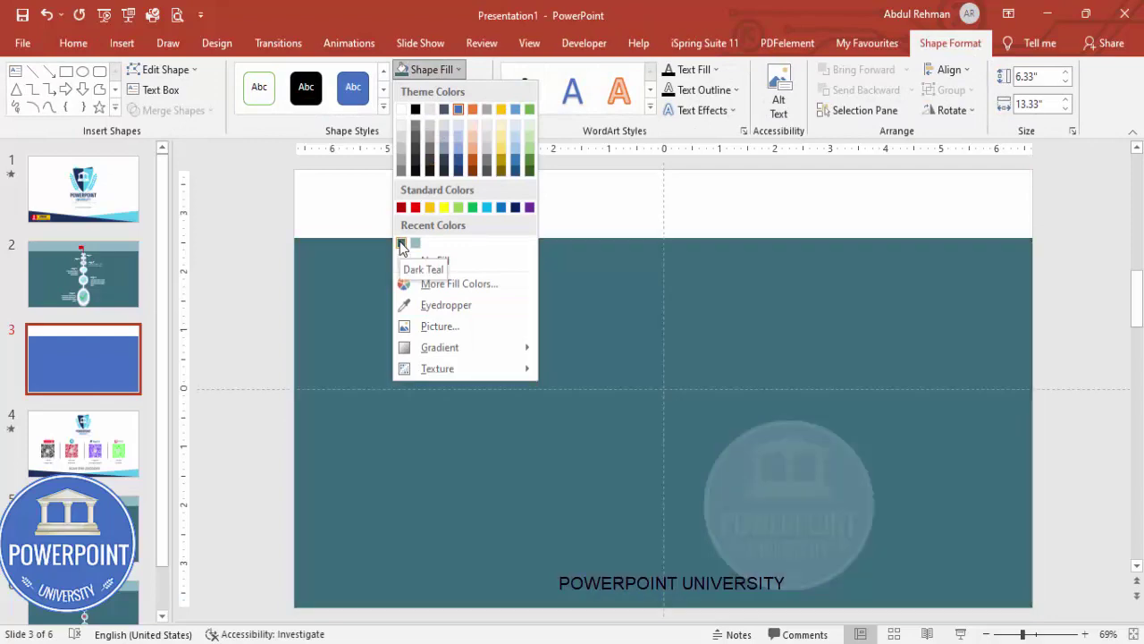
click(401, 243)
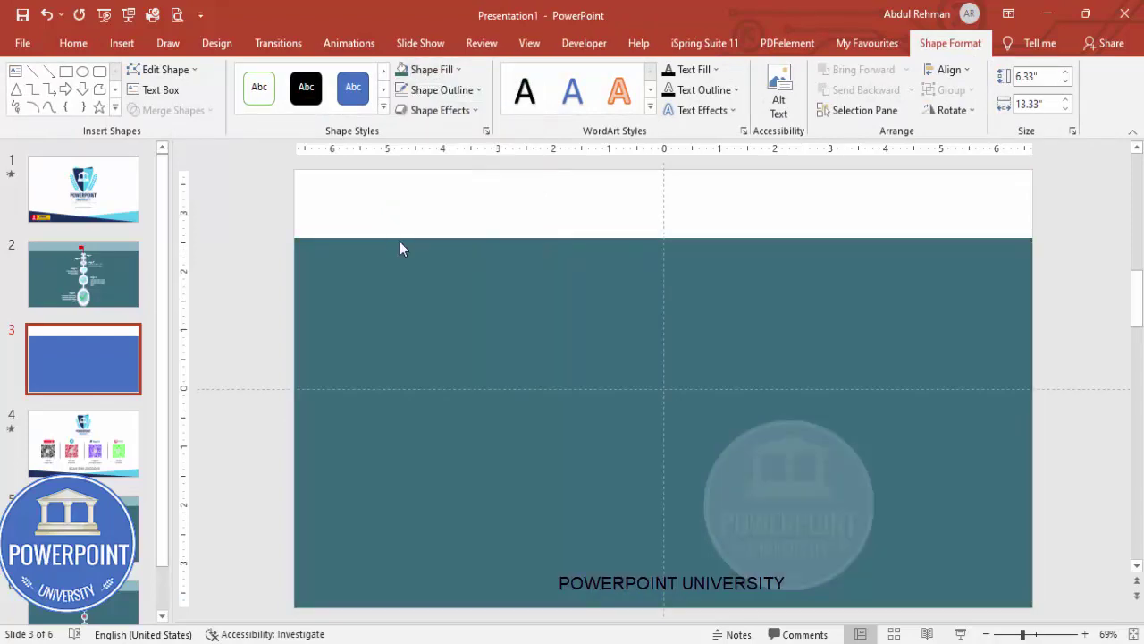
Add a light Aqua rectangle with no outline across the top band and send it to back
click(251, 204)
click(122, 43)
click(269, 89)
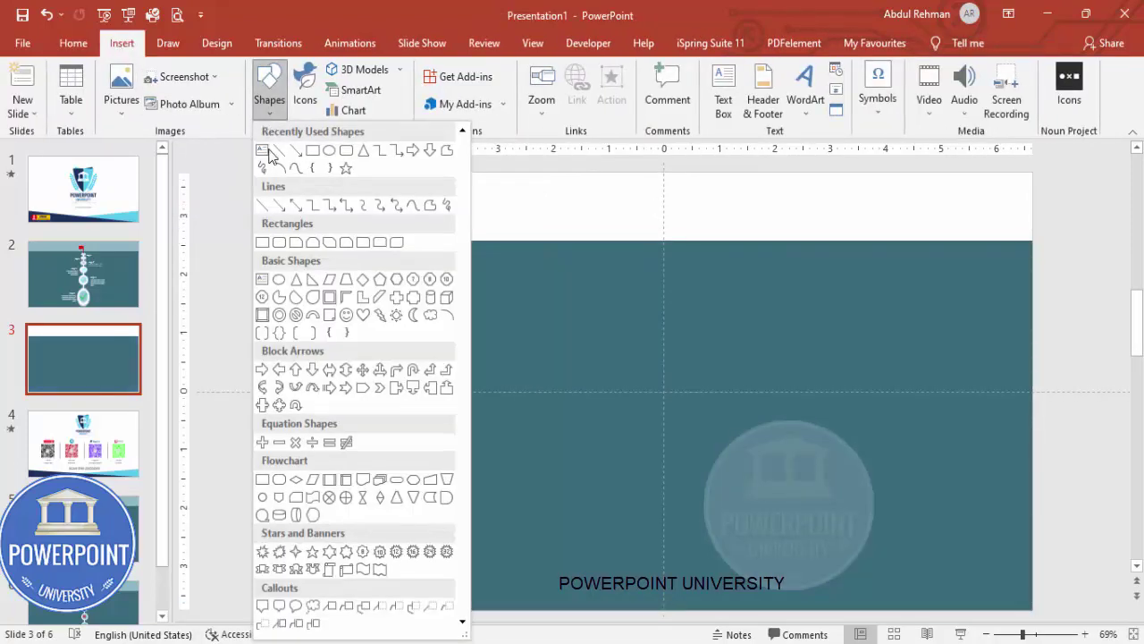
click(260, 241)
drag(295, 175, 1033, 285)
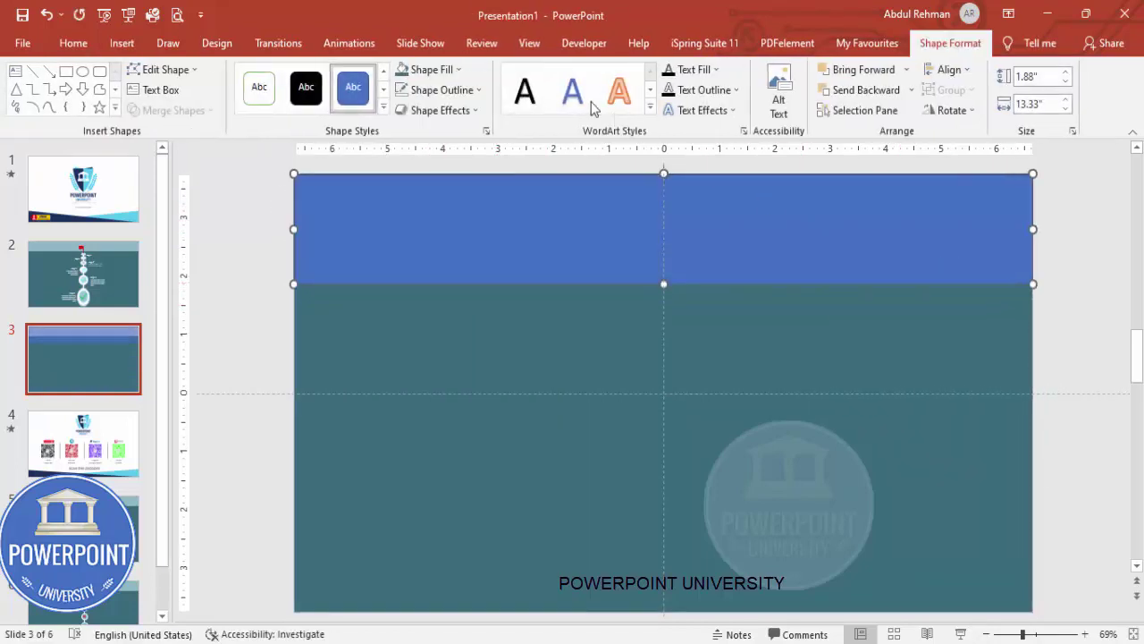
click(447, 90)
click(439, 284)
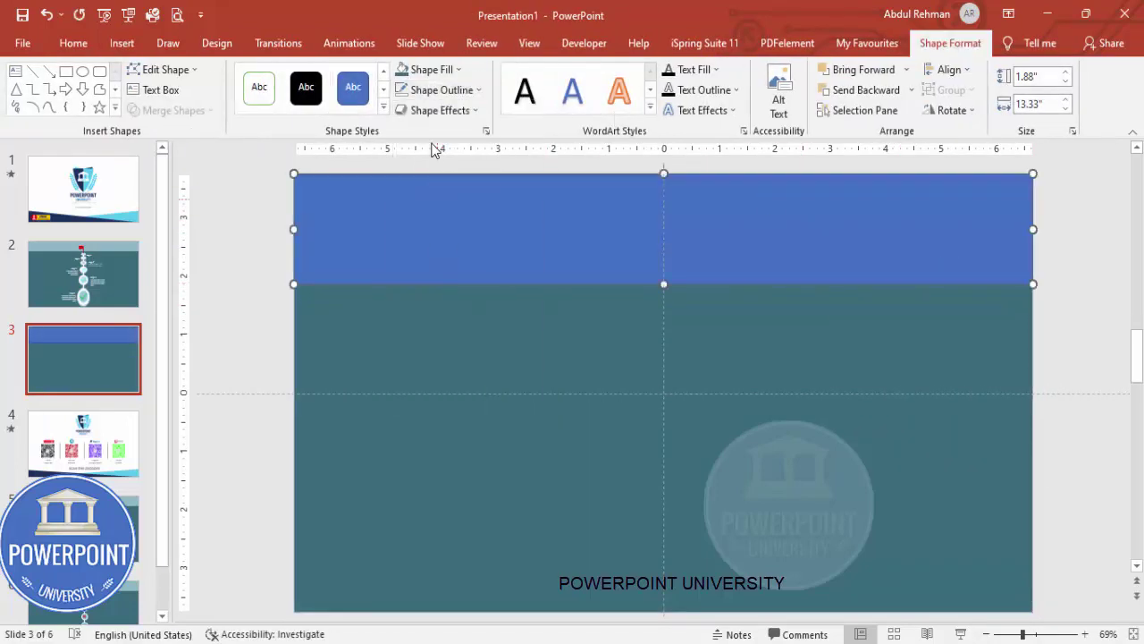
click(434, 75)
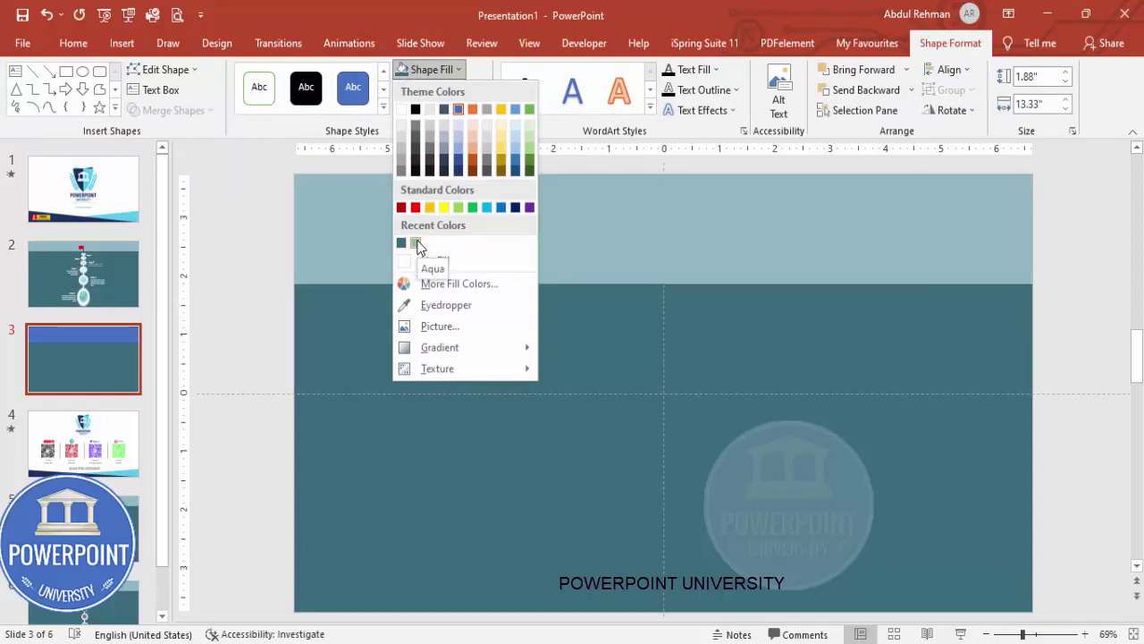
click(416, 243)
click(909, 92)
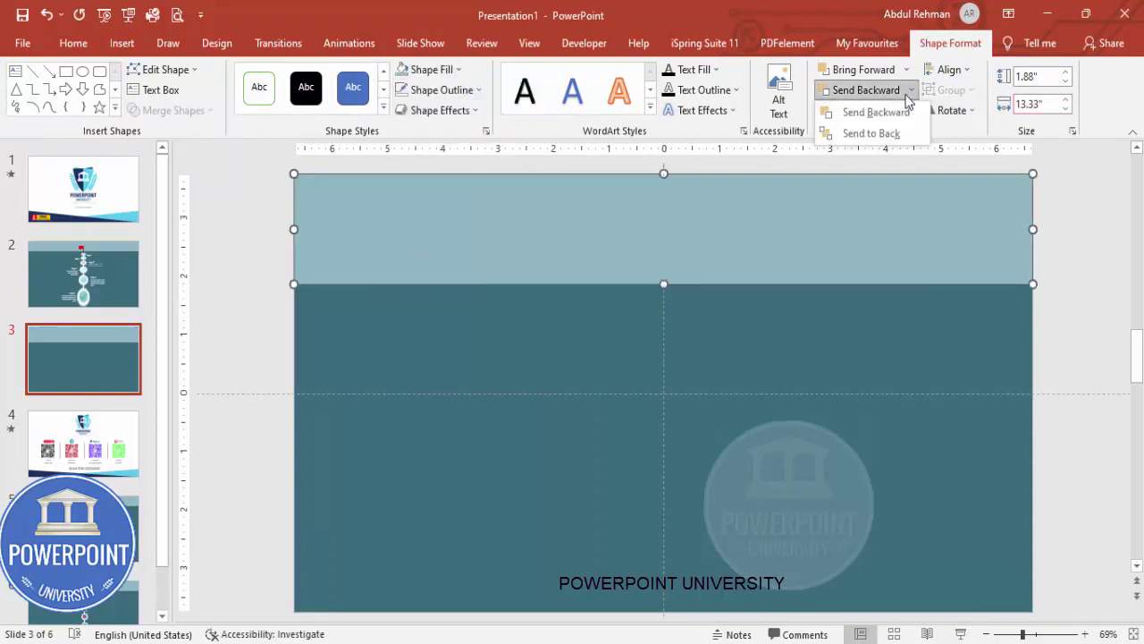
click(884, 136)
click(1075, 350)
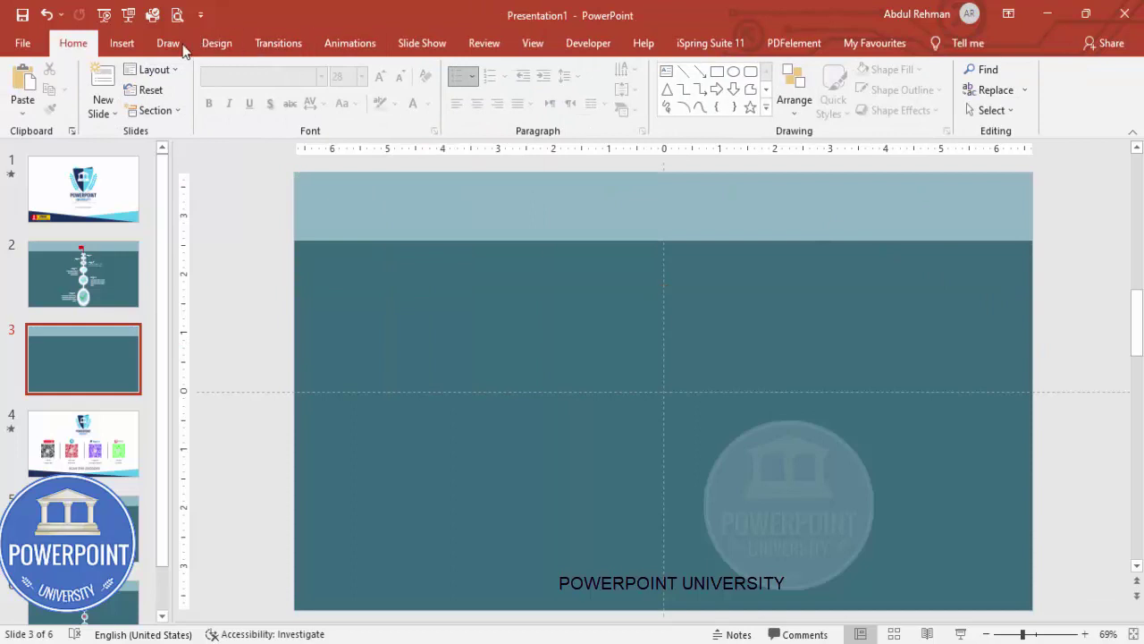
click(122, 43)
click(269, 94)
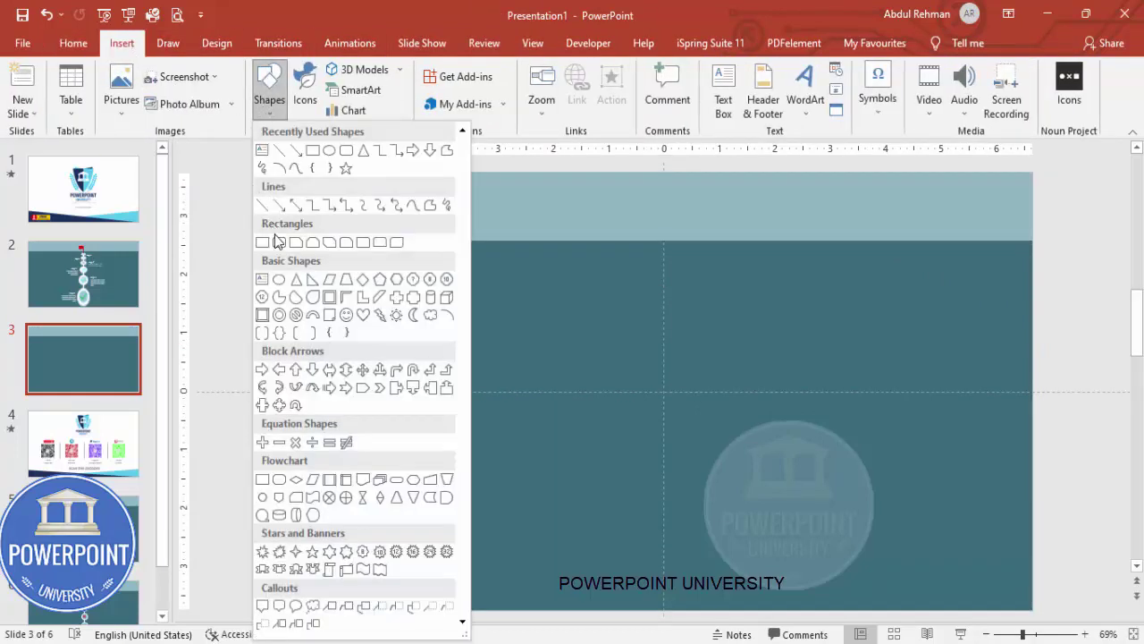
Draw a small circle near the top centre with a light Aqua outline
click(279, 280)
drag(645, 272, 686, 312)
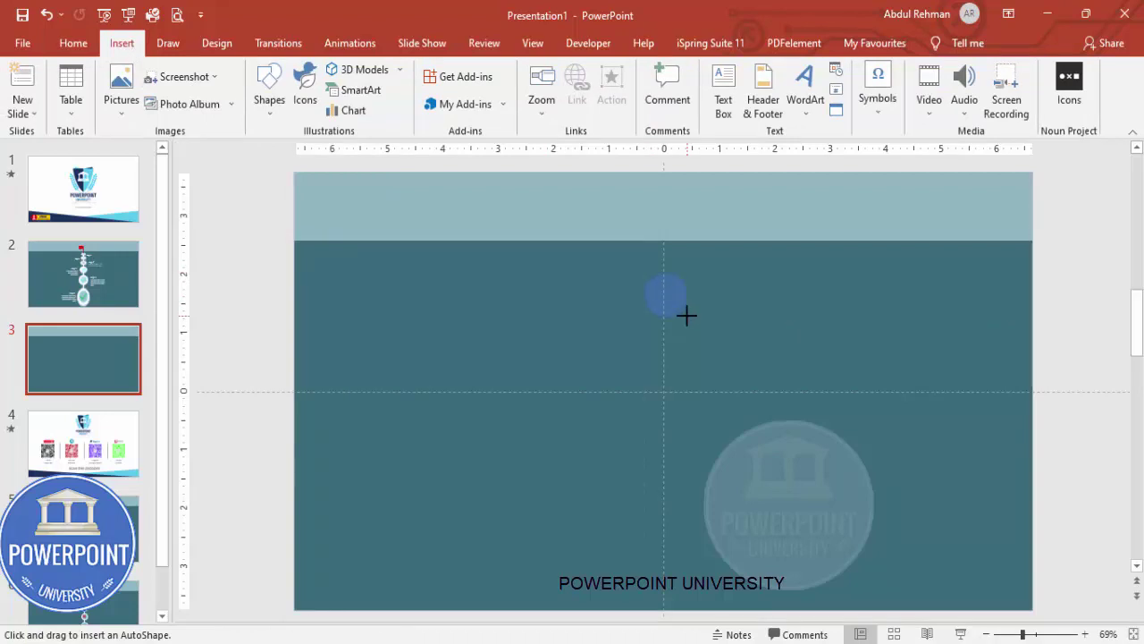
drag(686, 315, 687, 317)
click(468, 92)
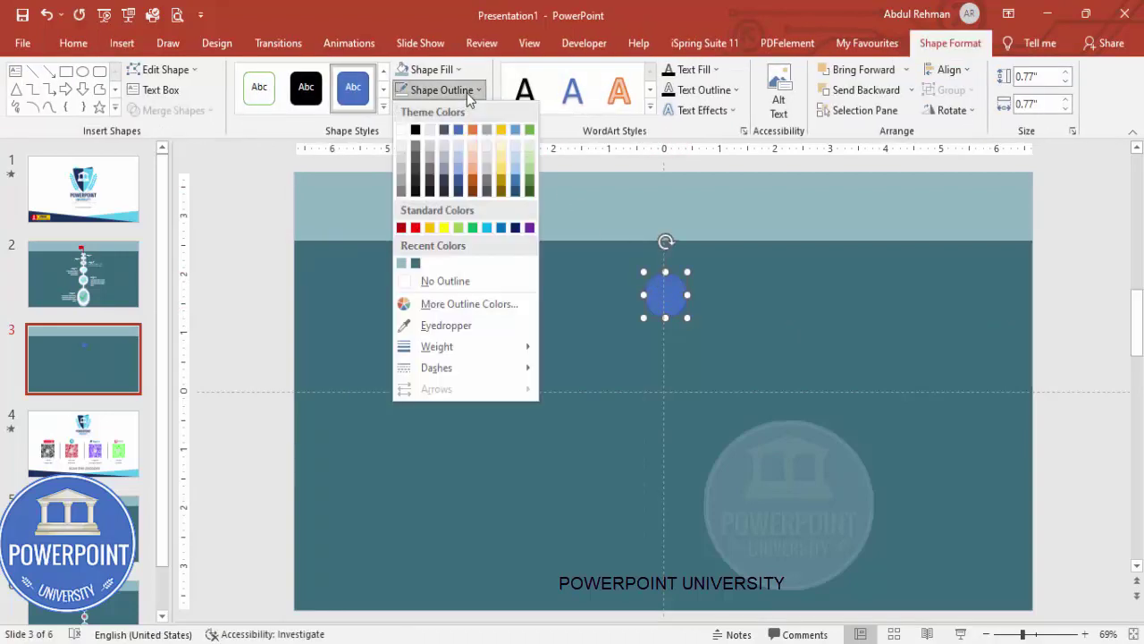
click(400, 265)
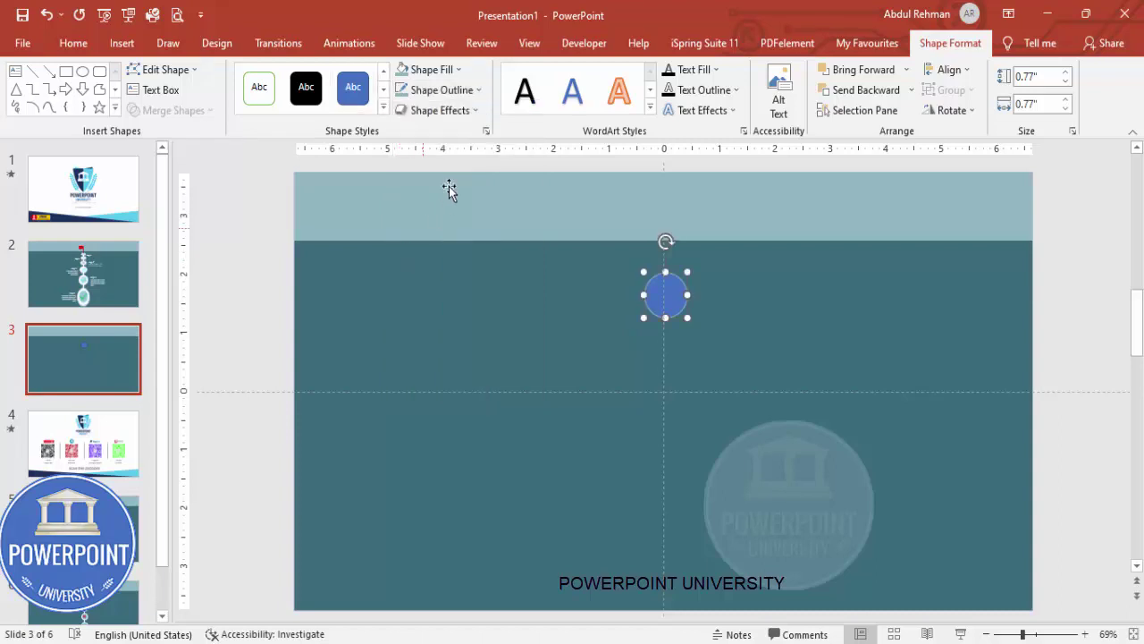
Thicken the circle's outline to 10 pt, fill it white, and copy it below
click(468, 90)
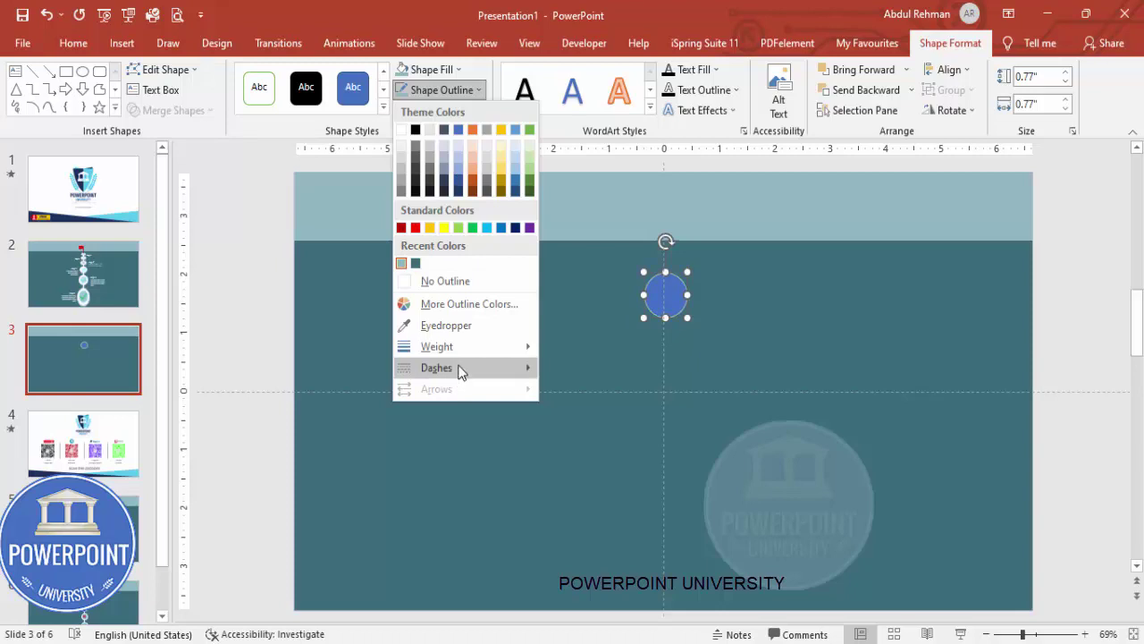
mouse_move(474, 356)
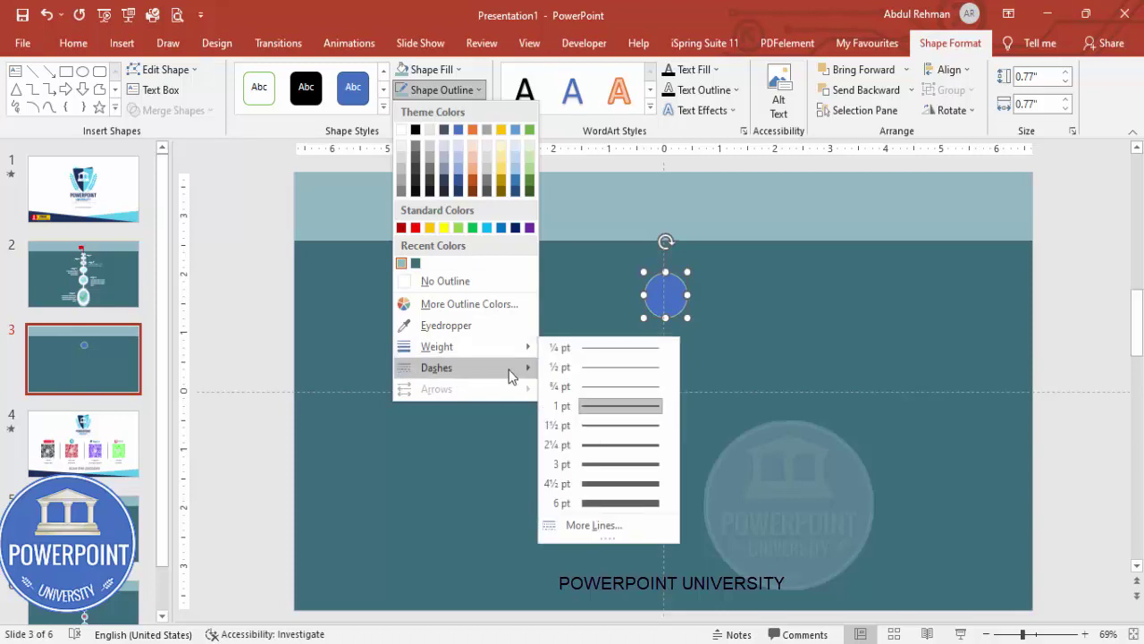
click(625, 524)
click(1108, 408)
click(1109, 407)
click(1108, 408)
click(1109, 408)
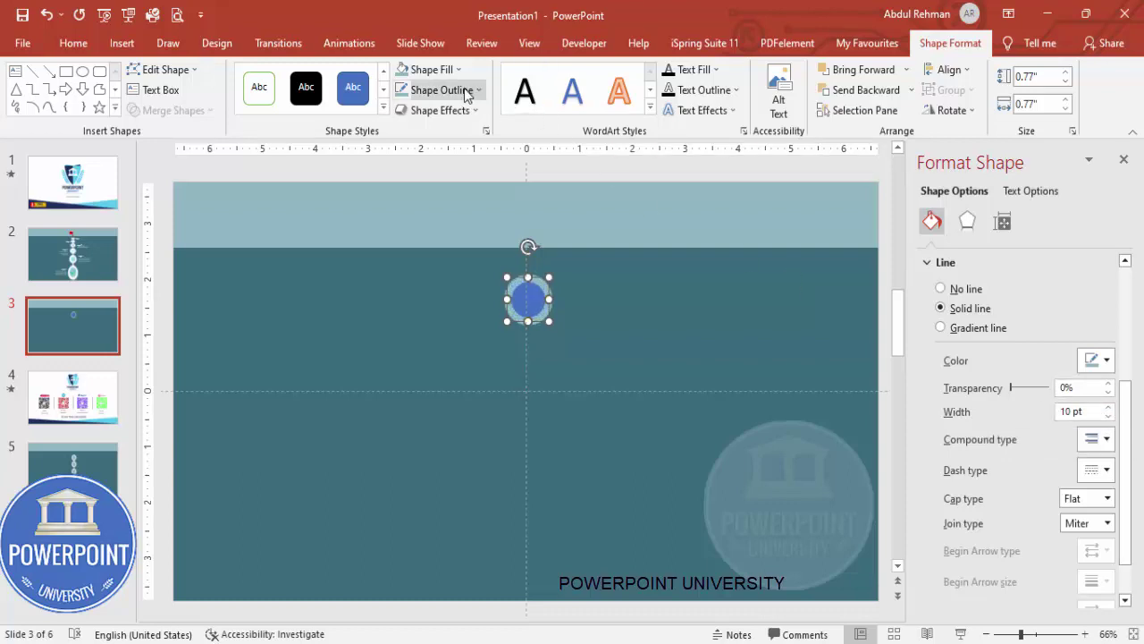
click(427, 69)
click(401, 131)
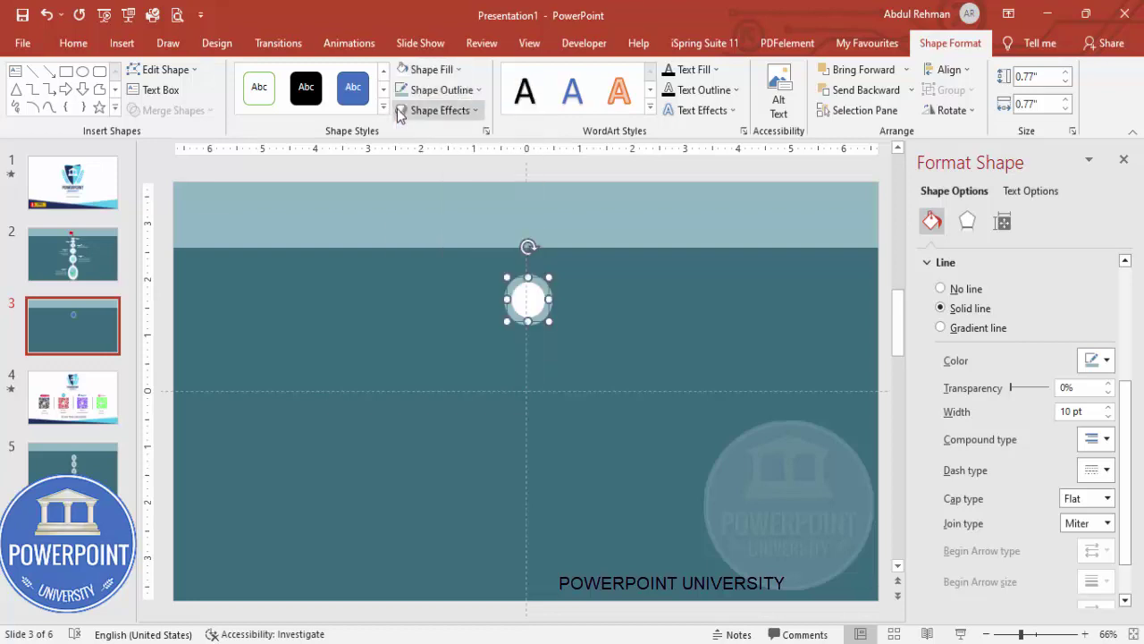
drag(529, 304, 533, 577)
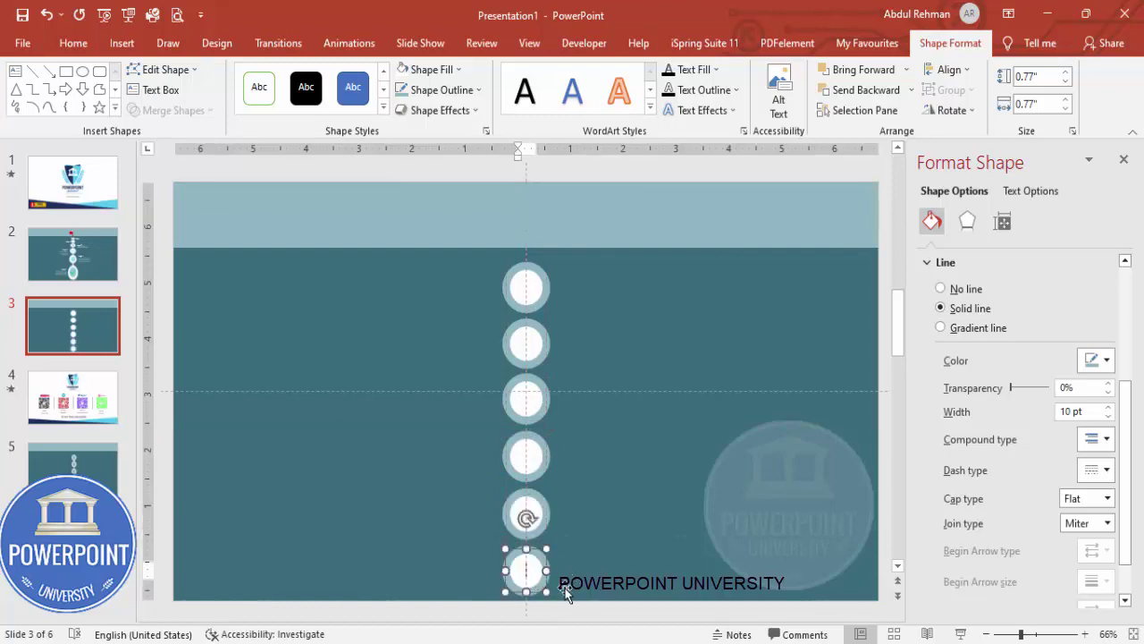
Select the column of six circles and distribute them vertically
click(571, 620)
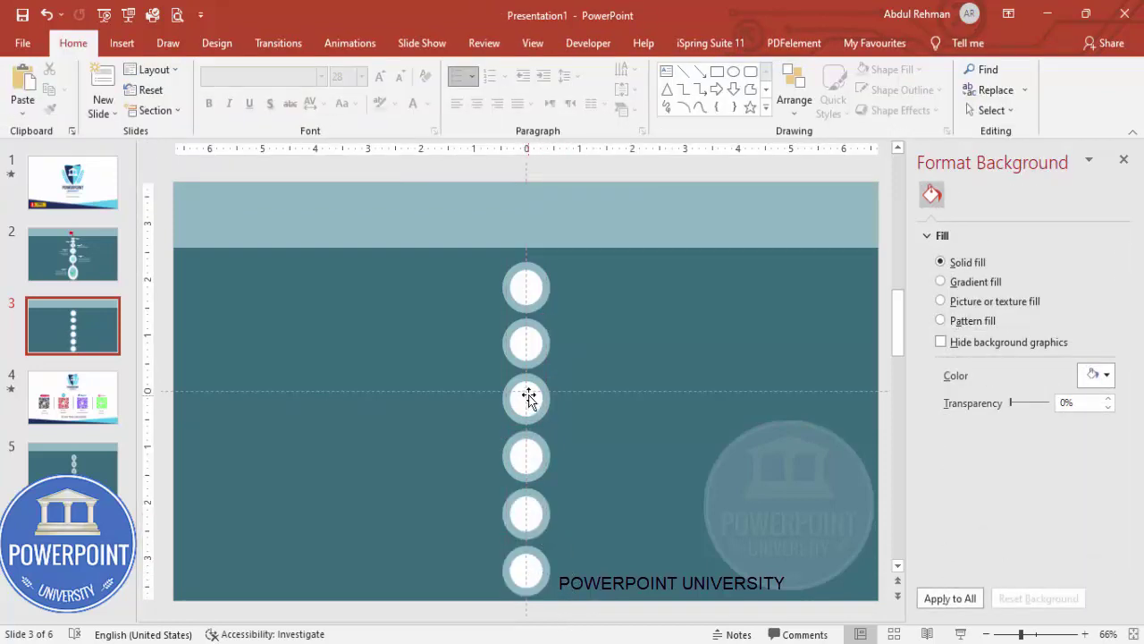
drag(578, 615, 457, 236)
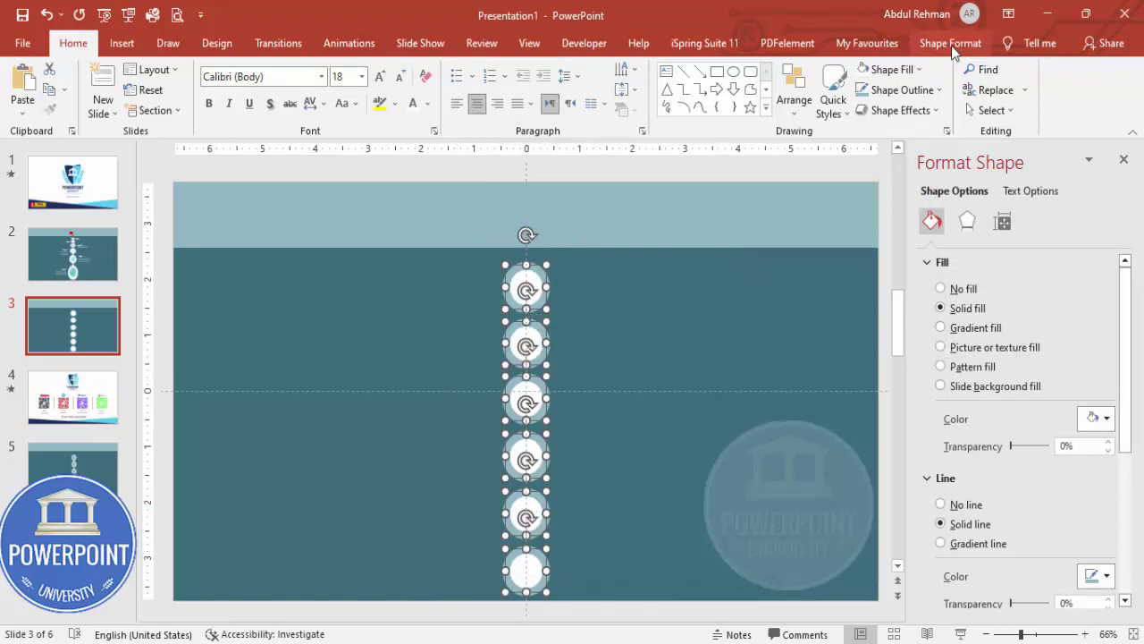
click(952, 45)
click(952, 70)
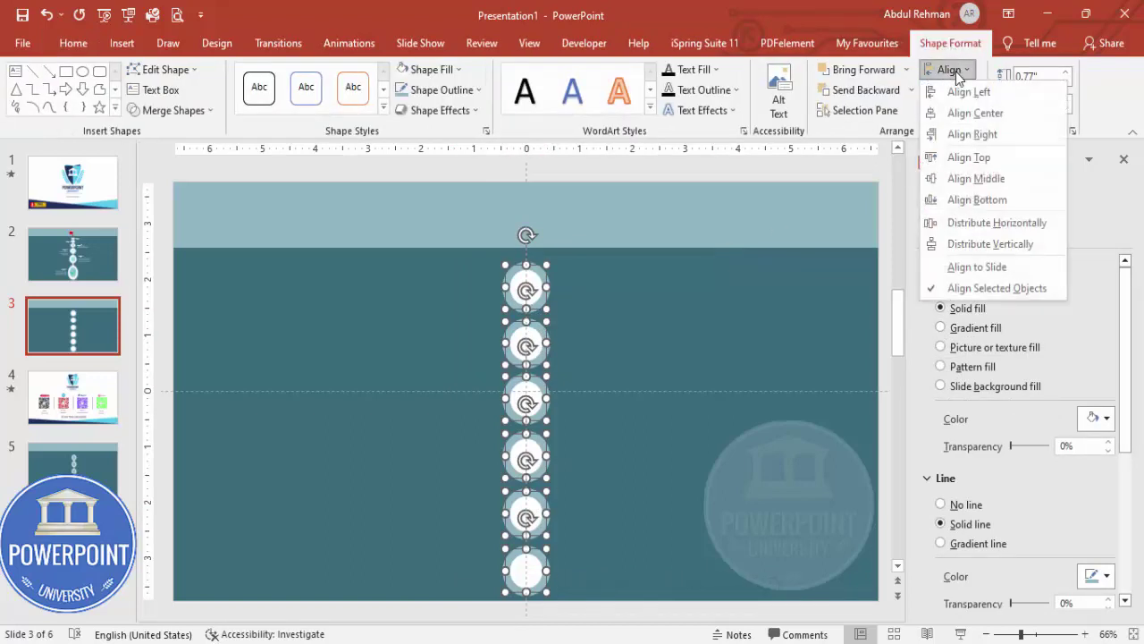
click(1023, 246)
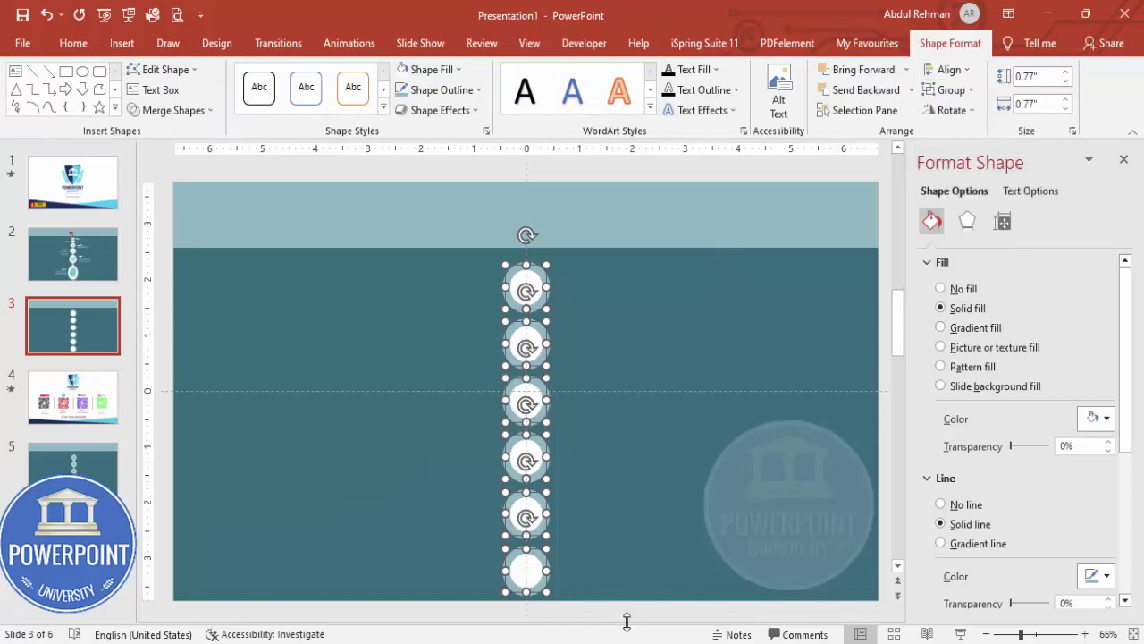
click(579, 614)
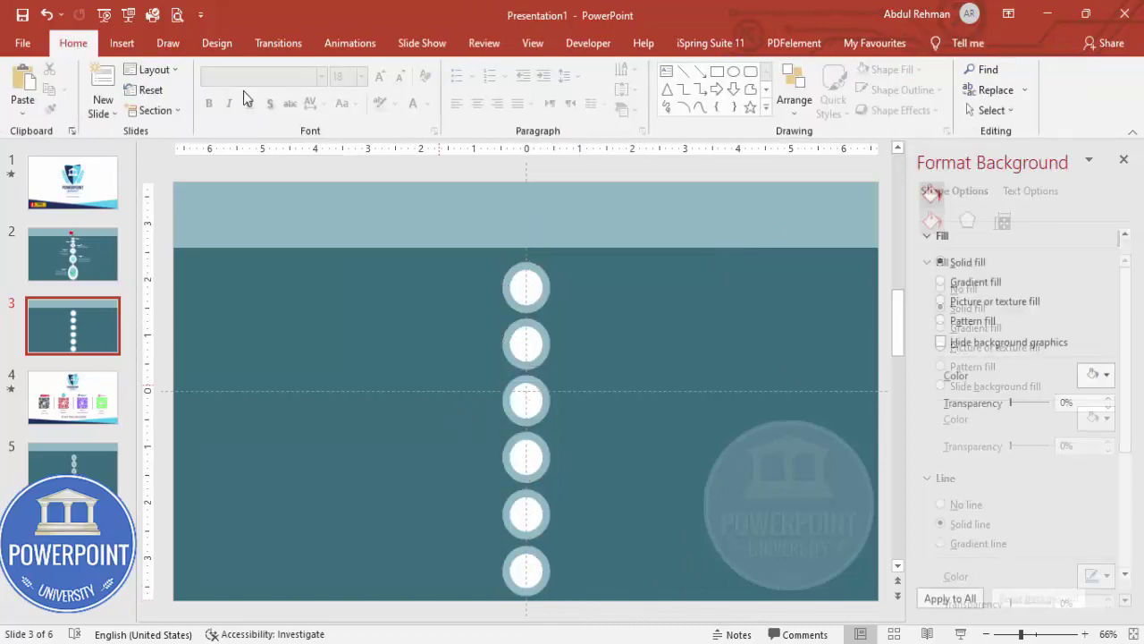
click(122, 43)
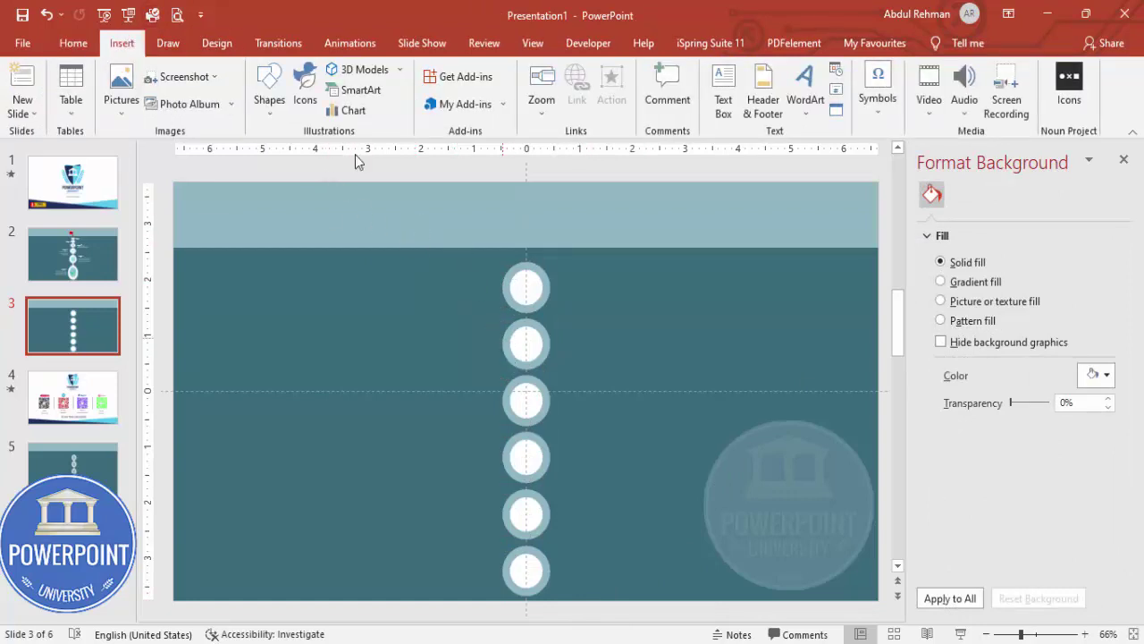
click(271, 100)
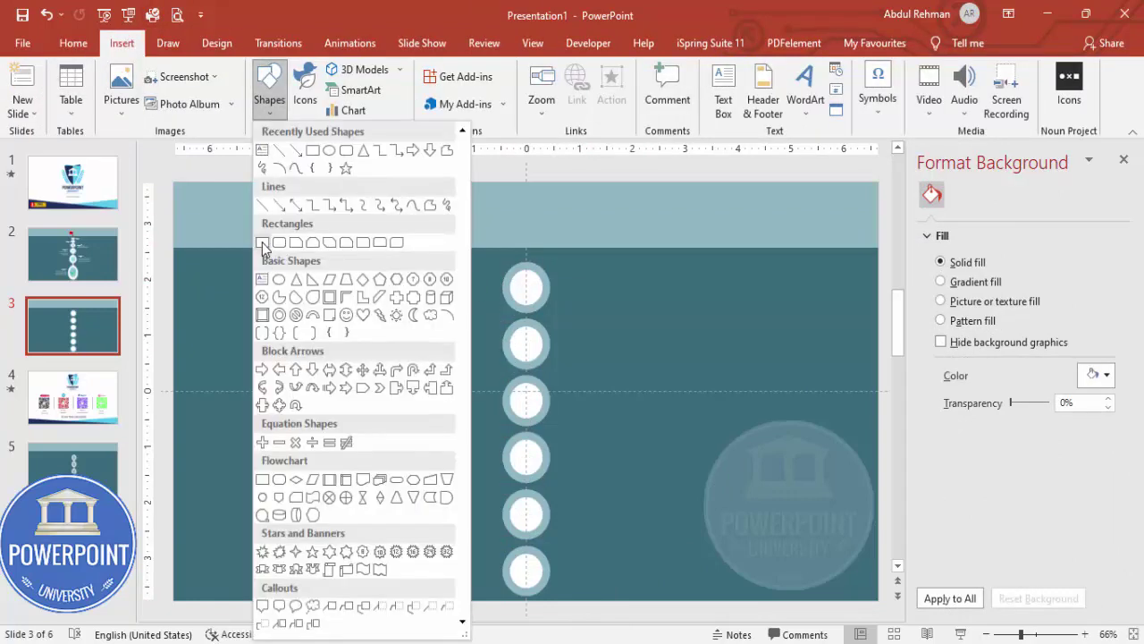
Draw a thin white bar with no outline, centred on the circles and sent behind them
click(262, 242)
mouse_move(517, 280)
mouse_down()
mouse_move(534, 399)
mouse_move(527, 569)
mouse_up()
click(459, 90)
click(445, 280)
click(403, 68)
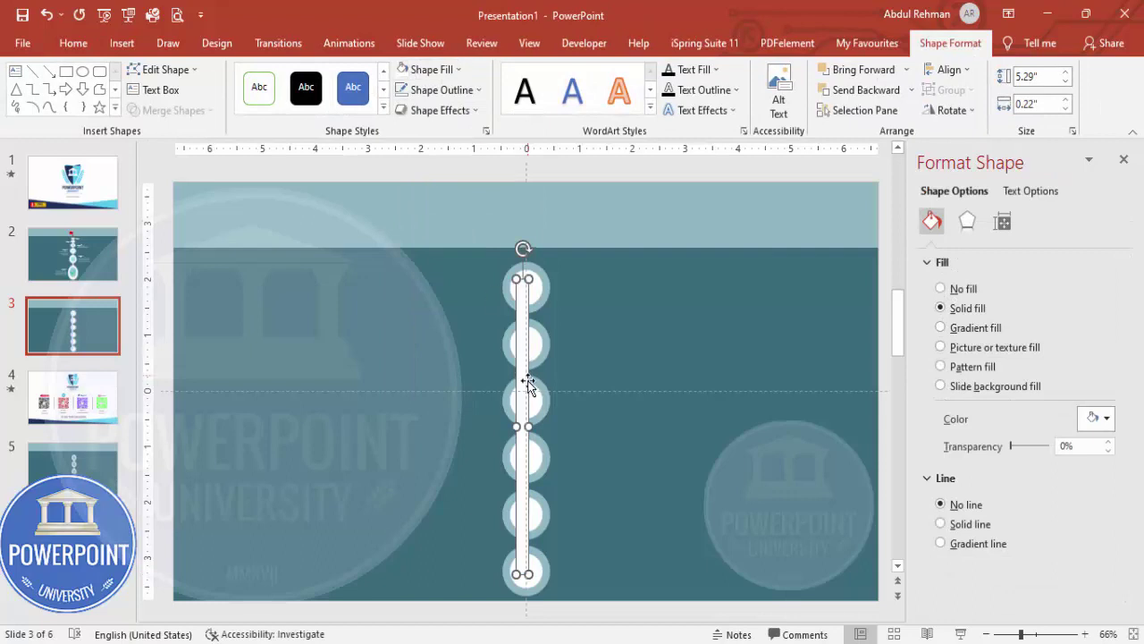
drag(523, 390, 525, 391)
click(894, 92)
click(895, 93)
click(896, 93)
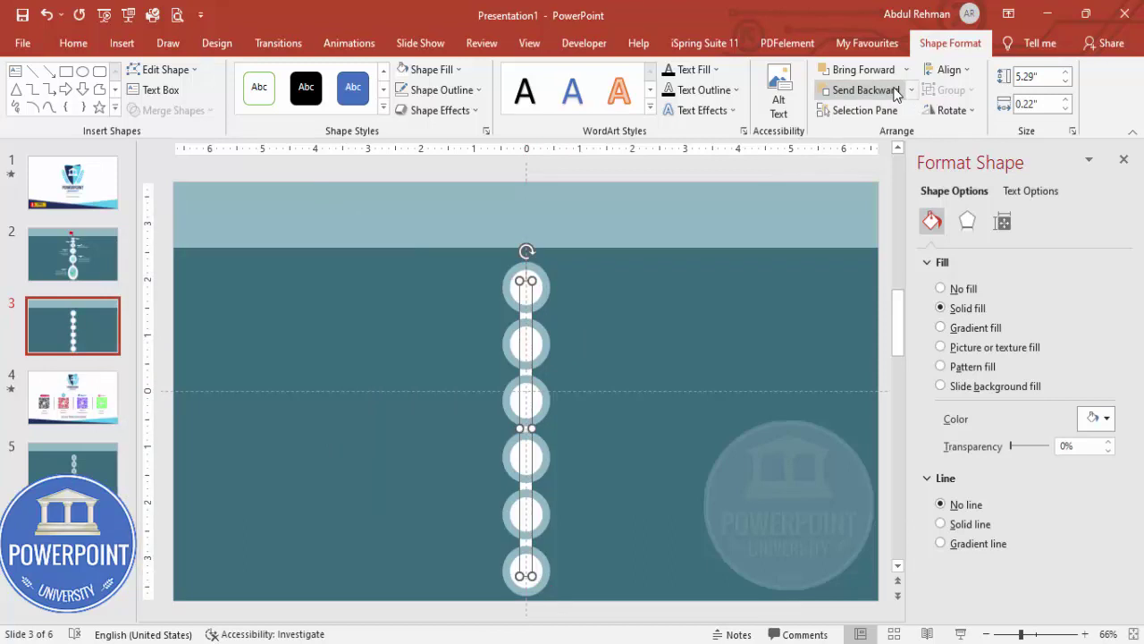
click(884, 307)
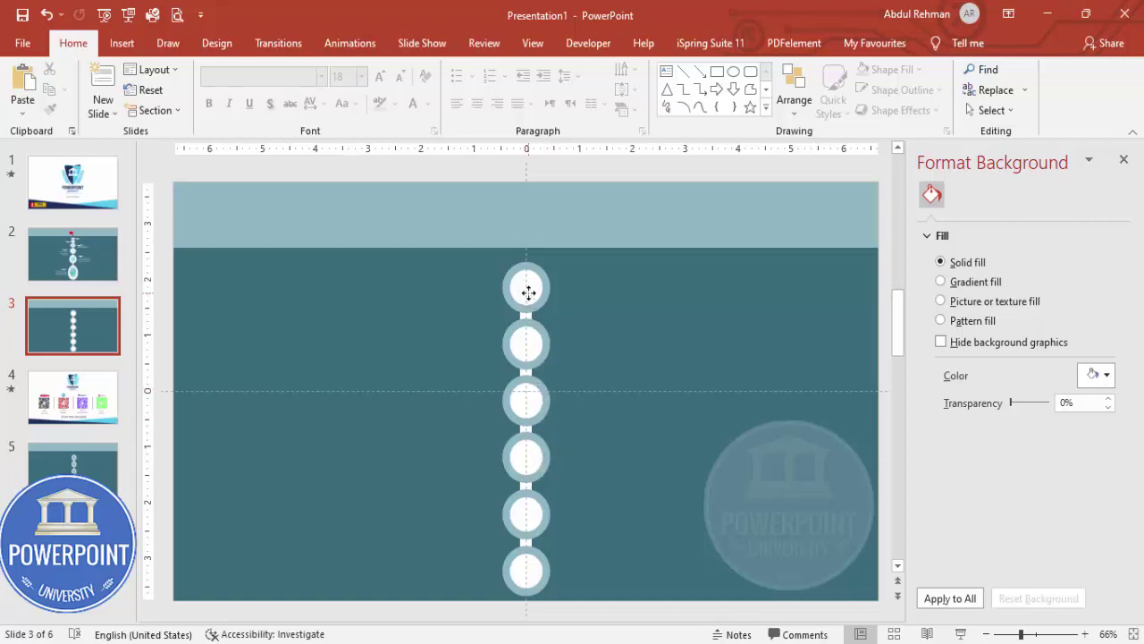
Give all six circles a white outline and a light blue fill
click(528, 288)
shift+click(534, 341)
shift+click(524, 398)
shift+click(525, 455)
shift+click(525, 509)
shift+click(525, 570)
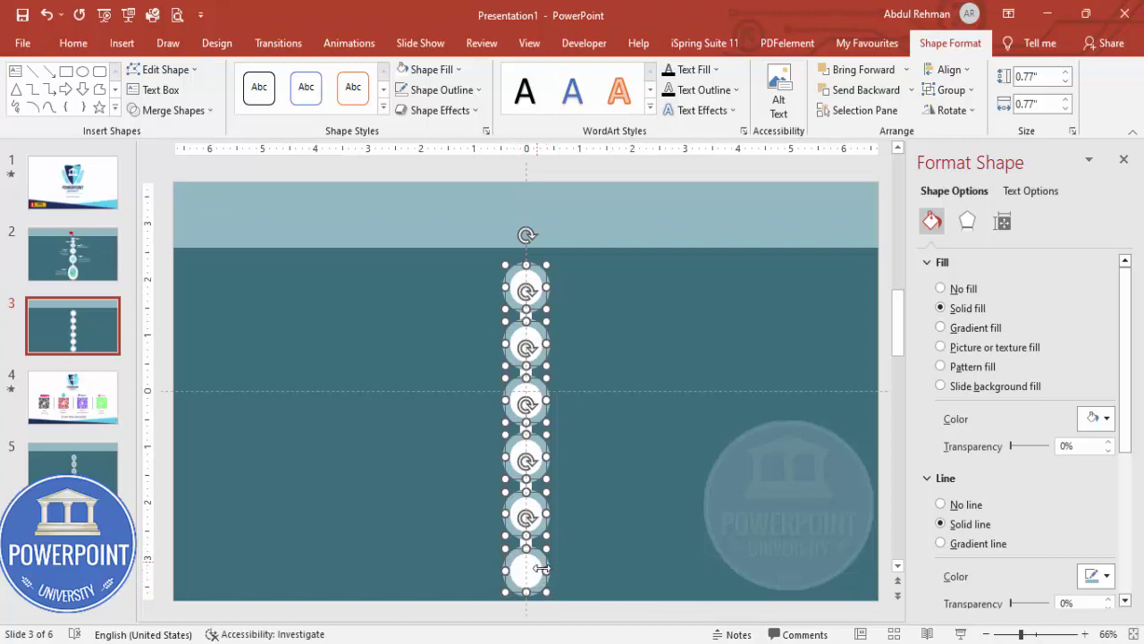
click(459, 92)
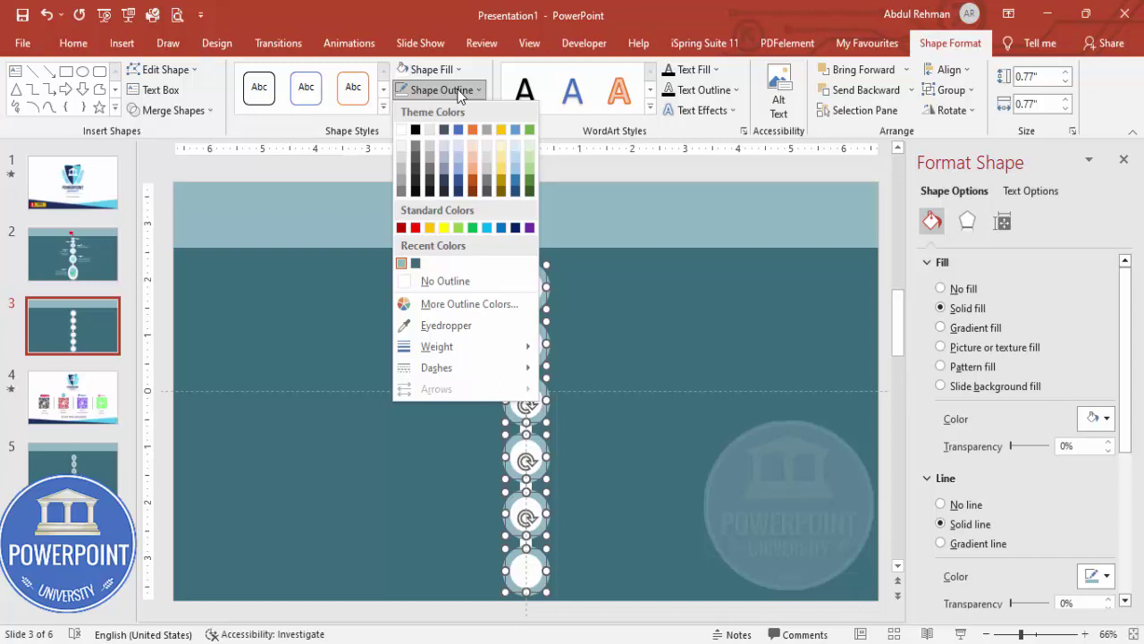
click(401, 130)
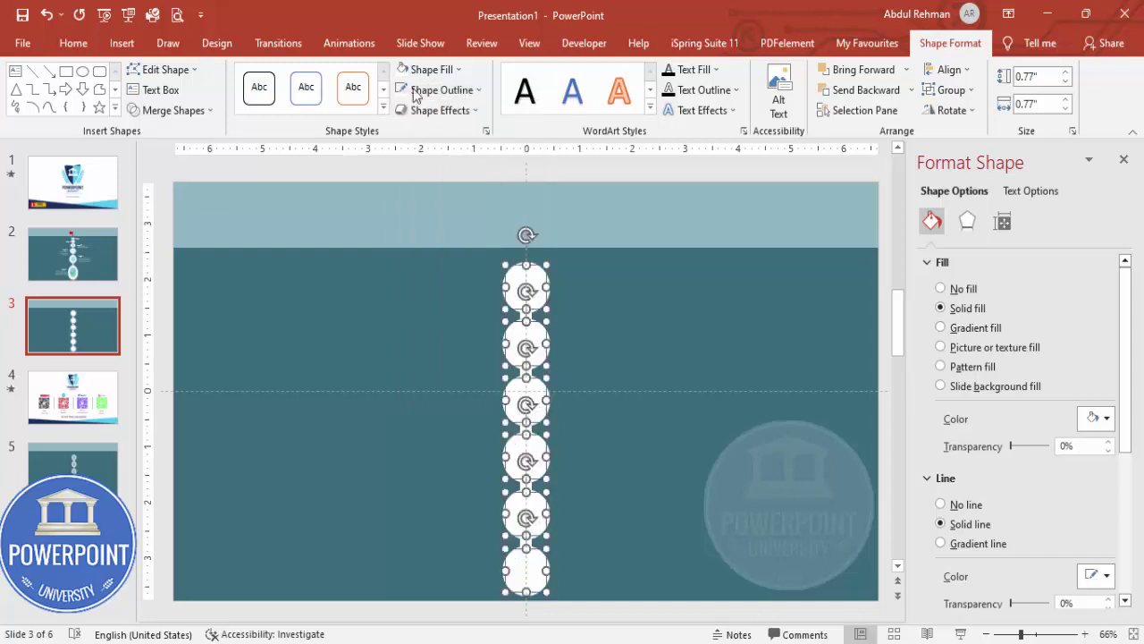
click(428, 69)
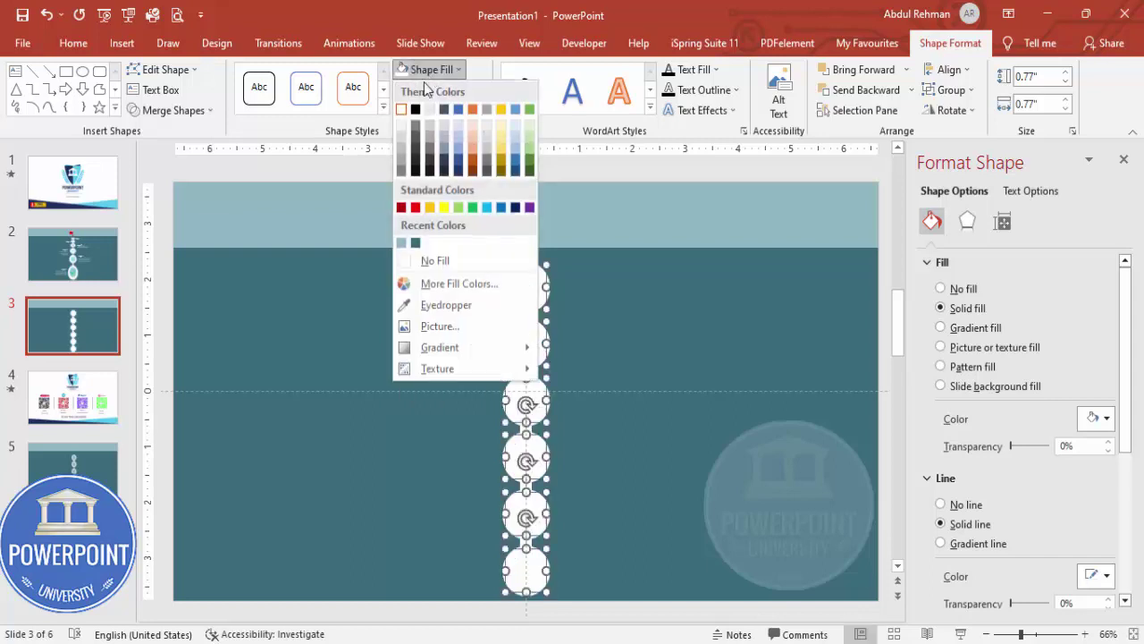
click(401, 242)
click(650, 618)
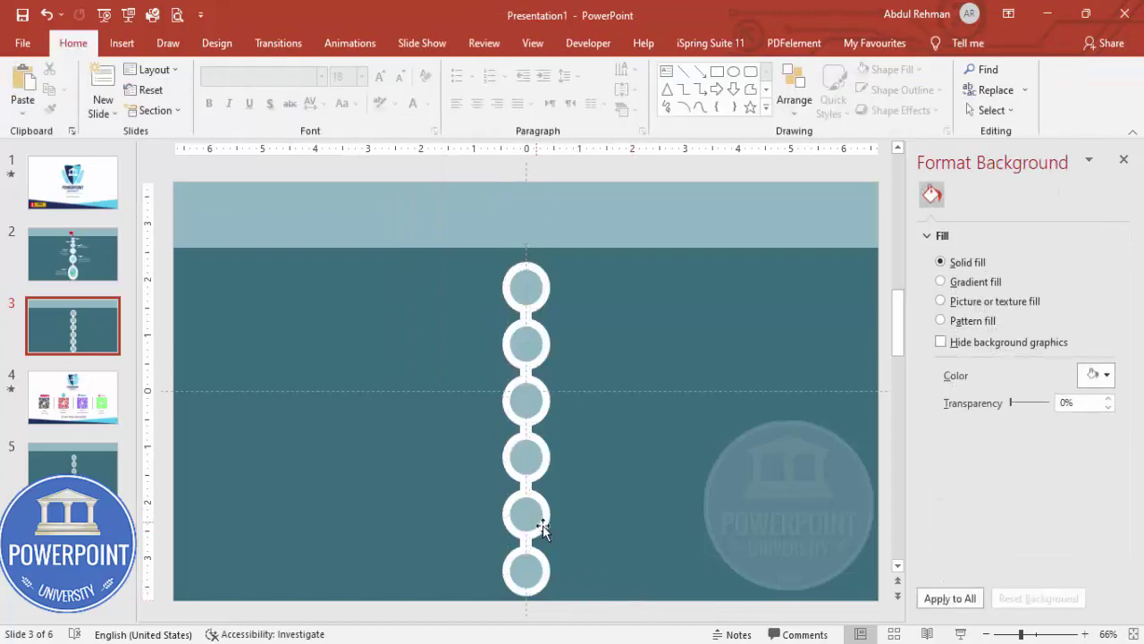
click(122, 43)
Insert check mark, cross and flag icons from the icon library
click(305, 85)
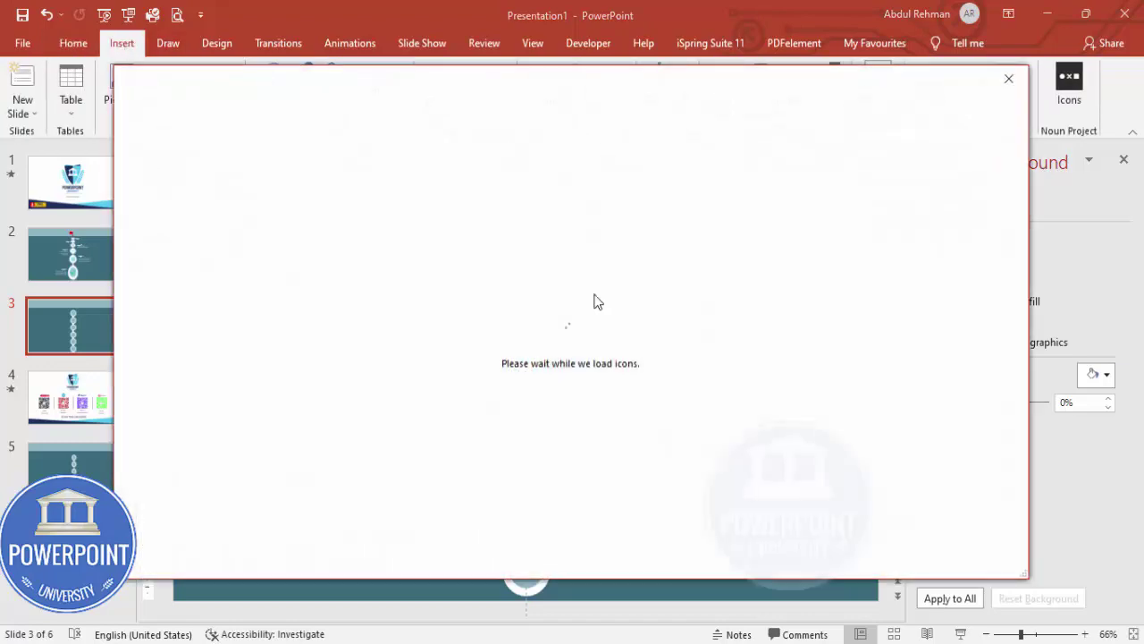
scroll(701, 306, down, 5)
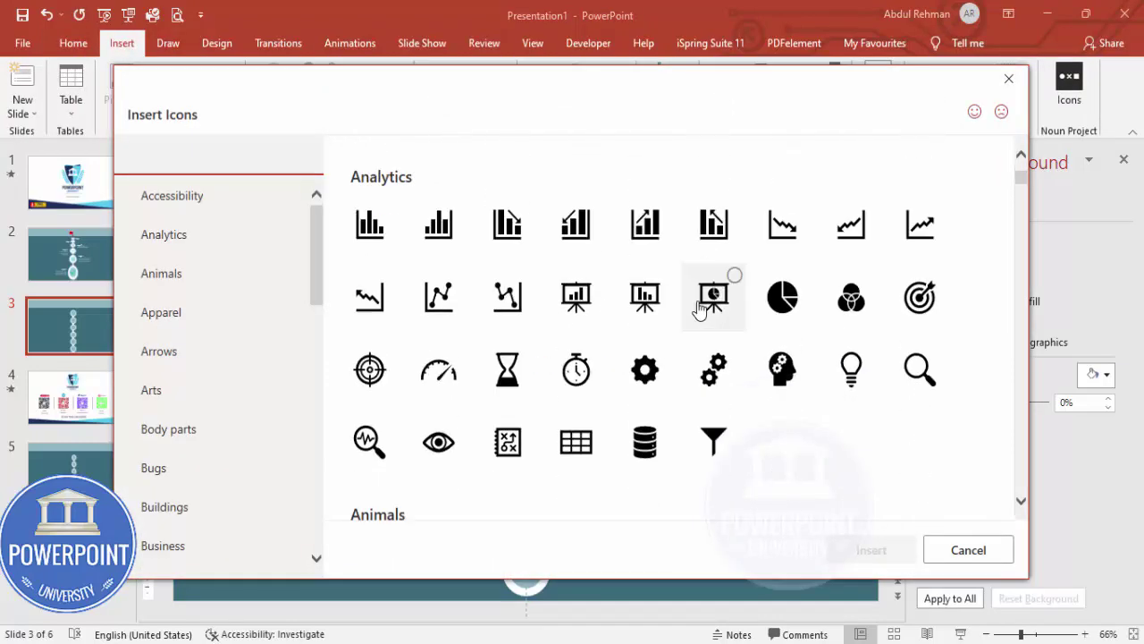
scroll(701, 306, down, 15)
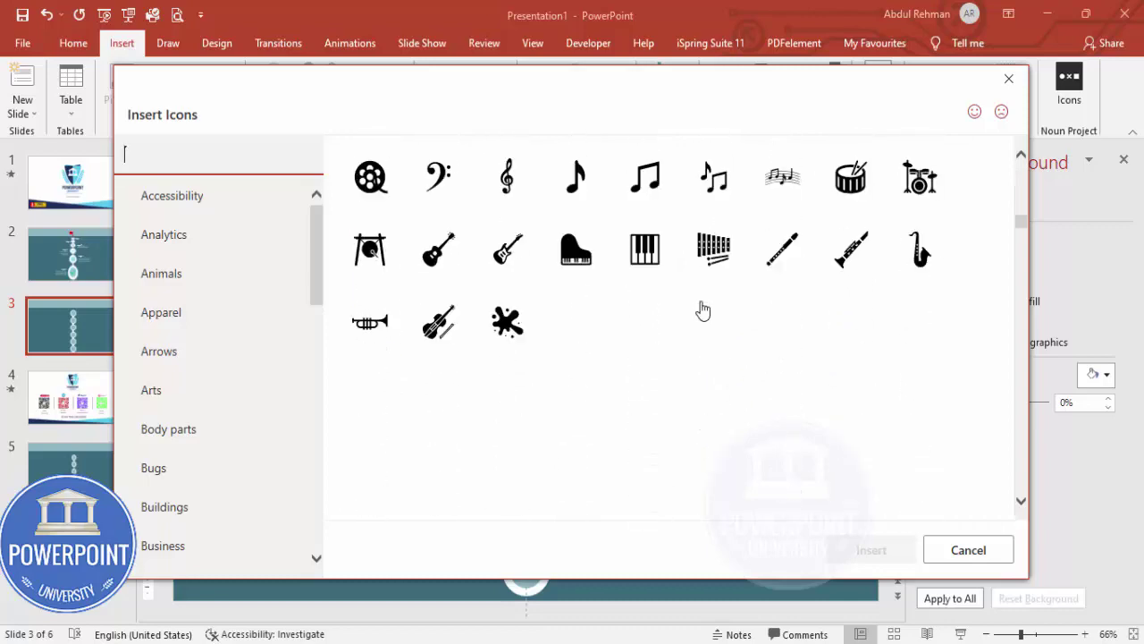
scroll(702, 311, down, 15)
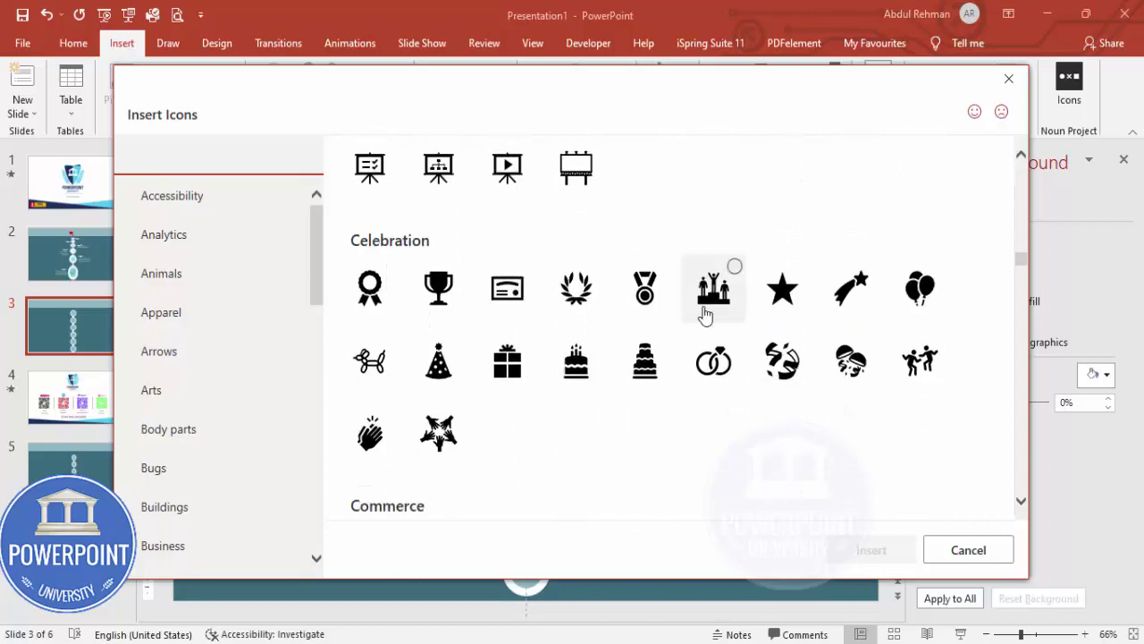
scroll(704, 314, down, 15)
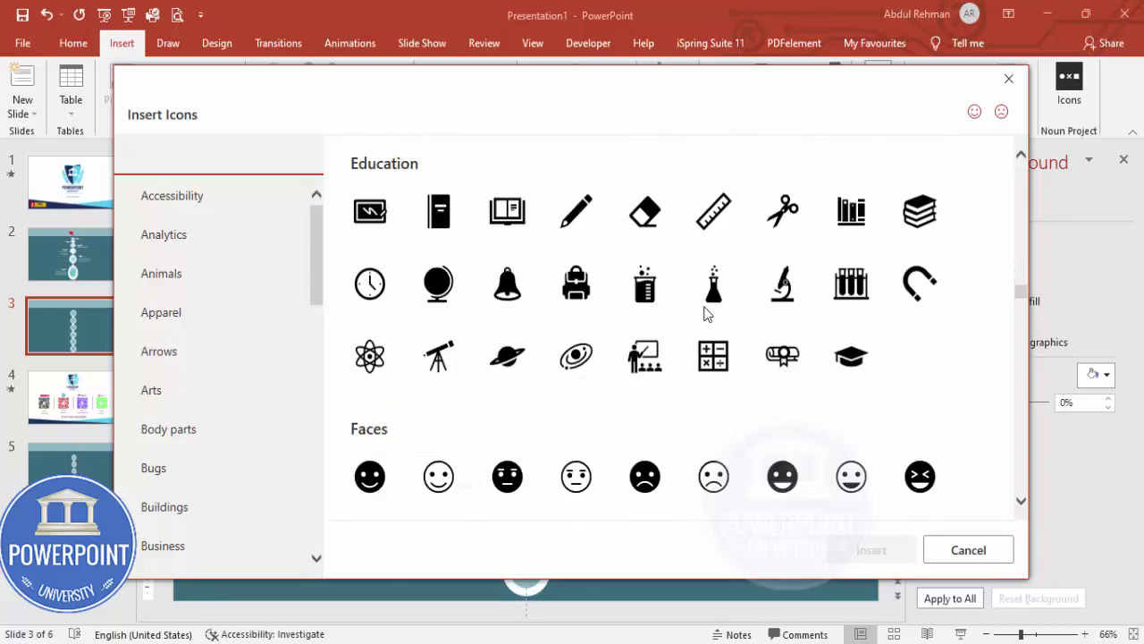
scroll(704, 314, down, 15)
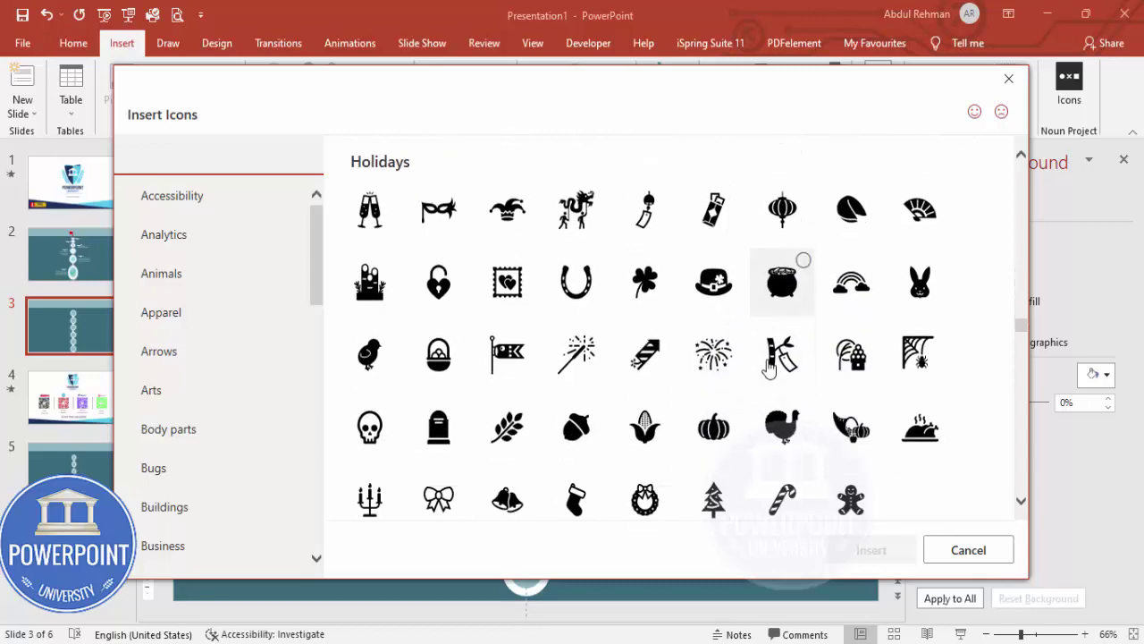
scroll(766, 366, down, 5)
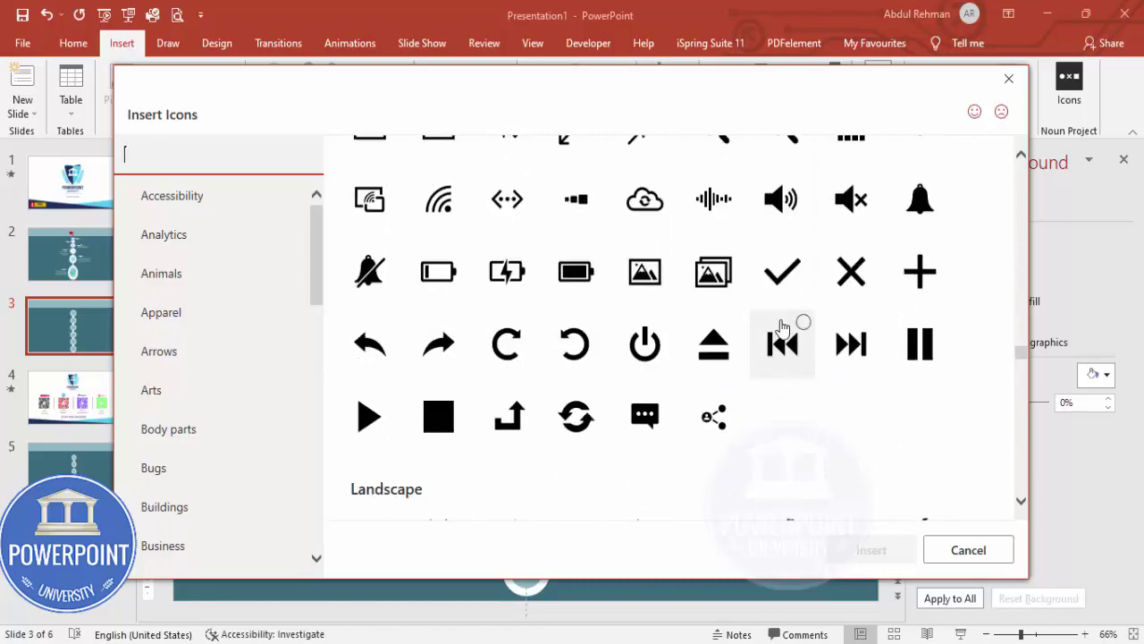
click(783, 291)
click(844, 279)
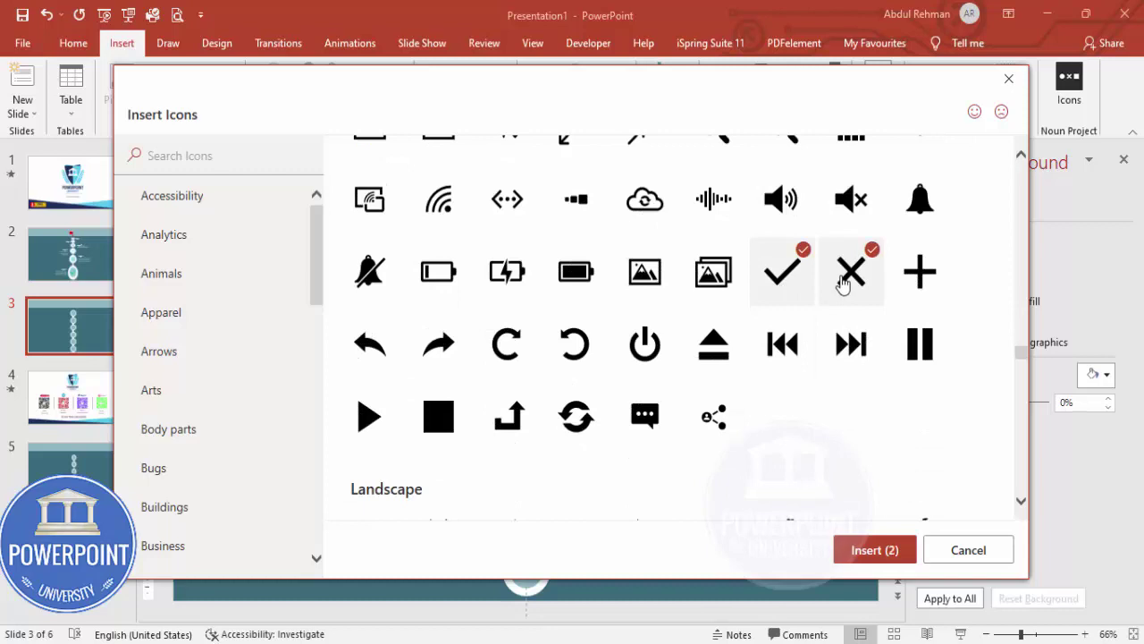
scroll(840, 284, down, 1)
scroll(837, 282, down, 4)
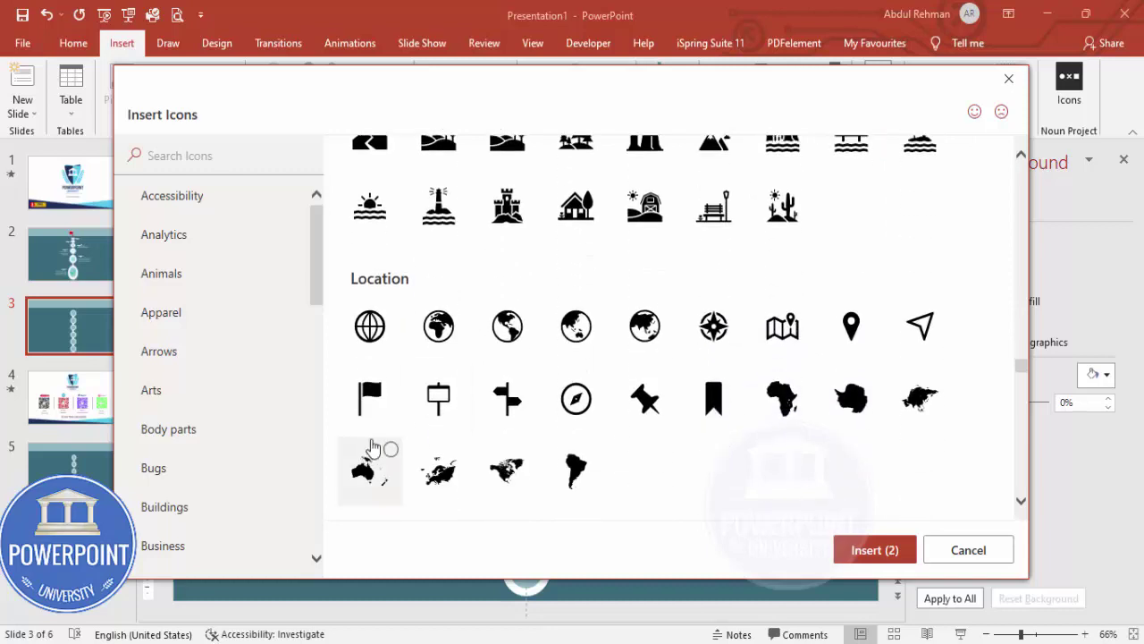
click(858, 550)
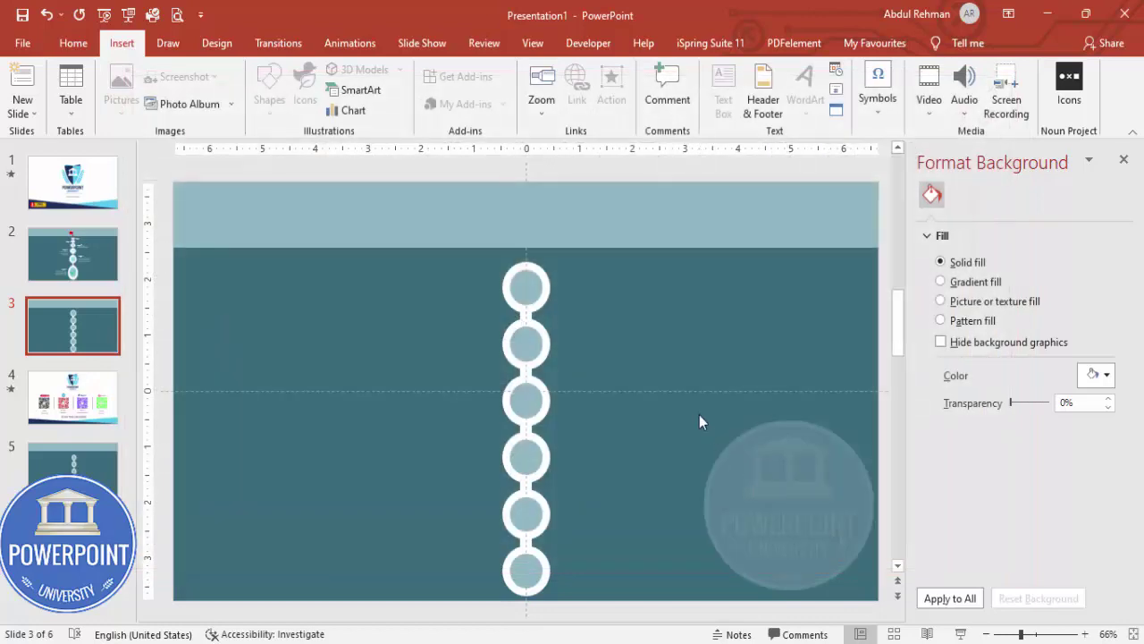
Move the new icons beside the chain and place the flag above the top circle
key(ctrl+v)
drag(536, 398, 641, 395)
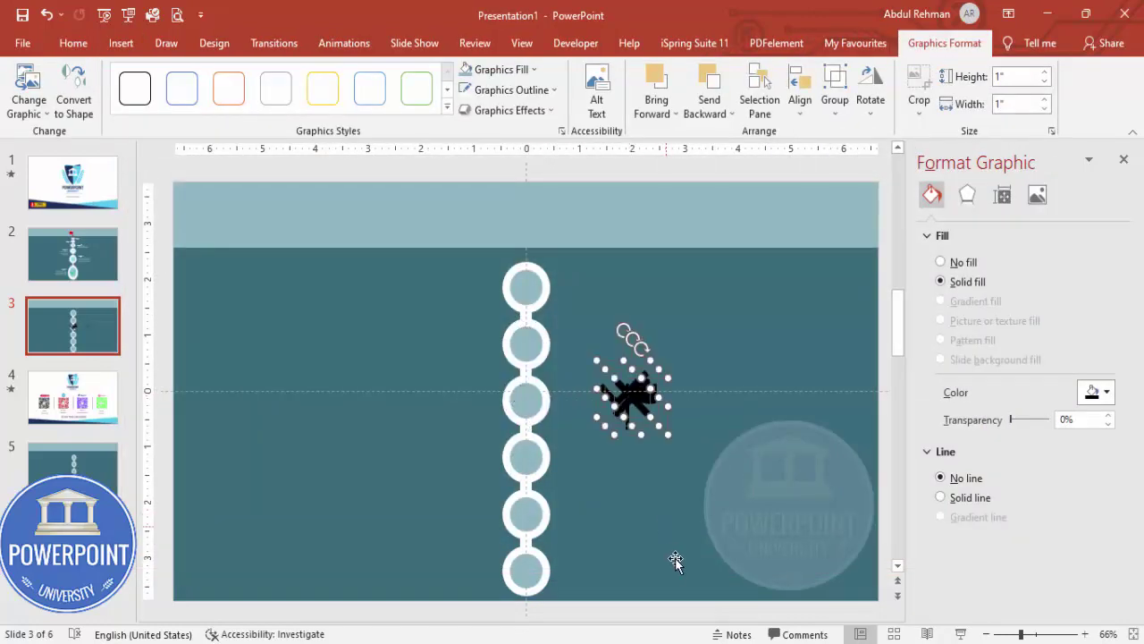
click(641, 411)
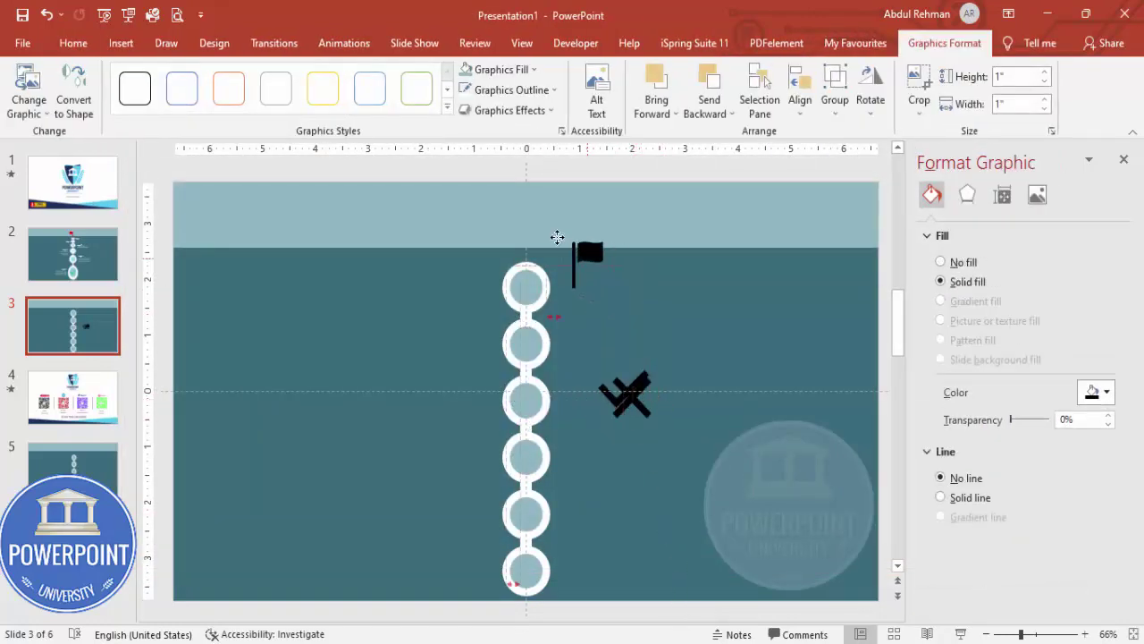
drag(557, 237, 526, 207)
Flip the flag horizontally, make it red at 0.89", and separate the cross from the check
click(870, 99)
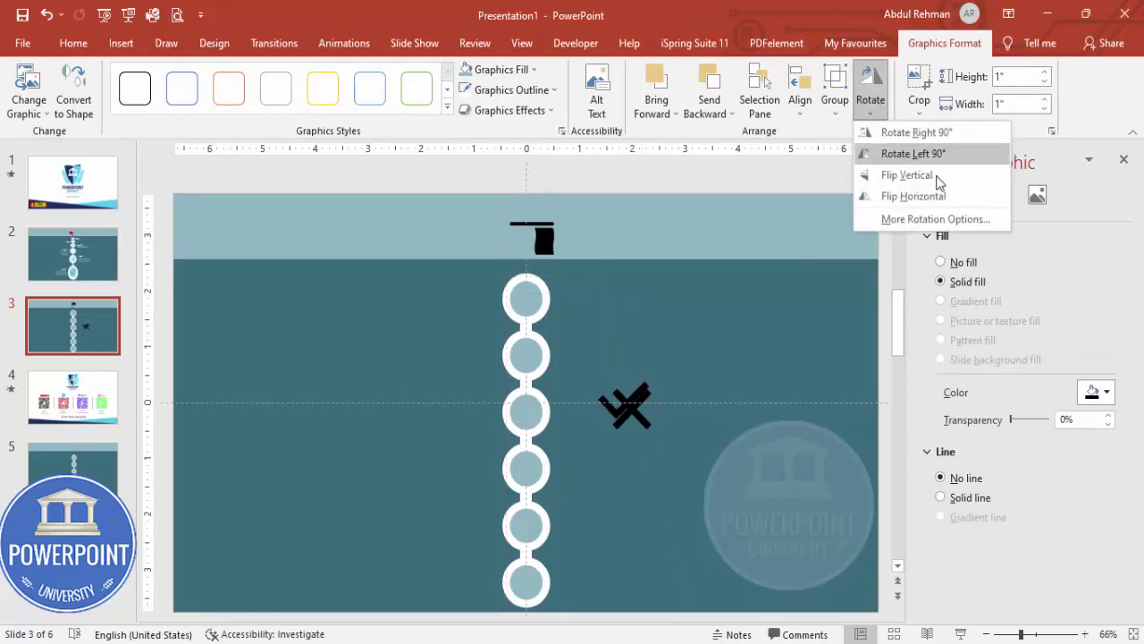
click(913, 196)
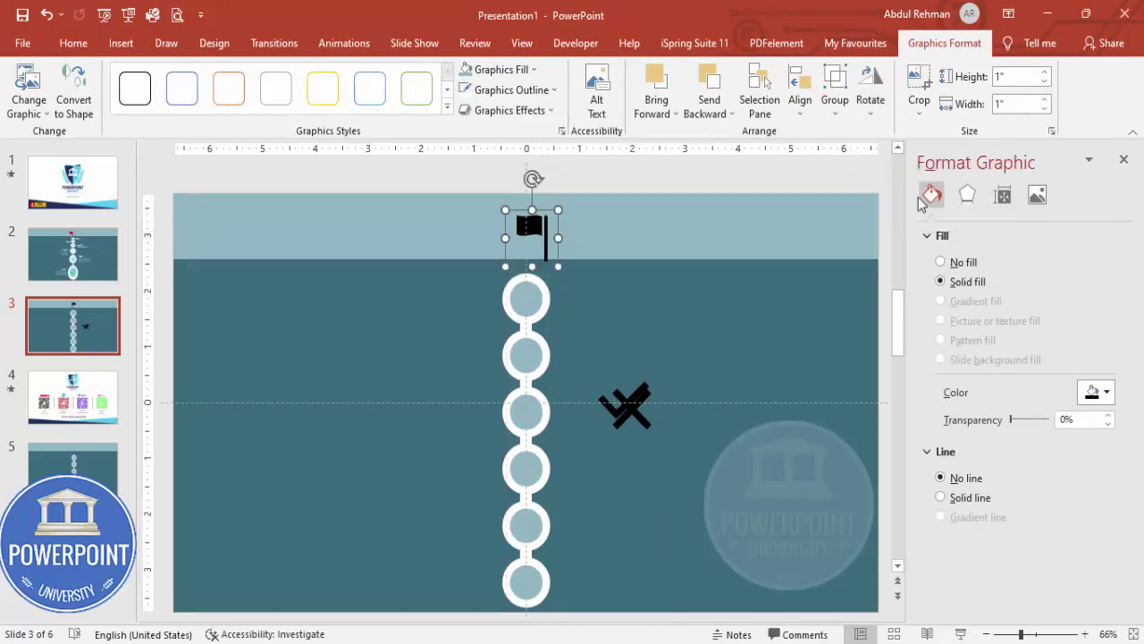
click(498, 72)
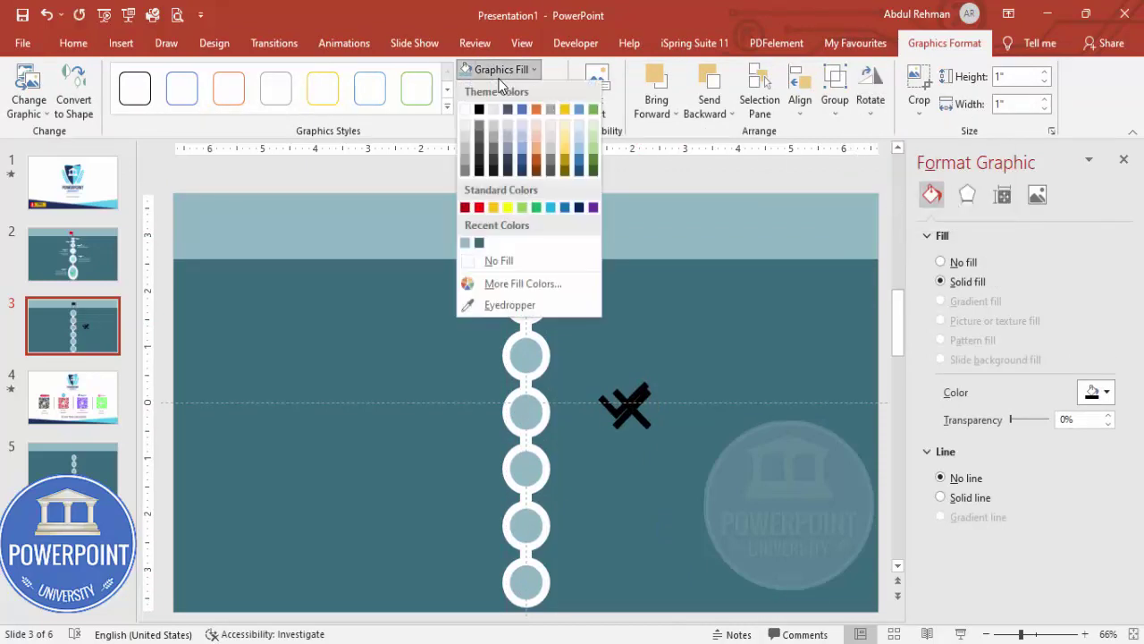
click(479, 206)
drag(510, 211, 525, 226)
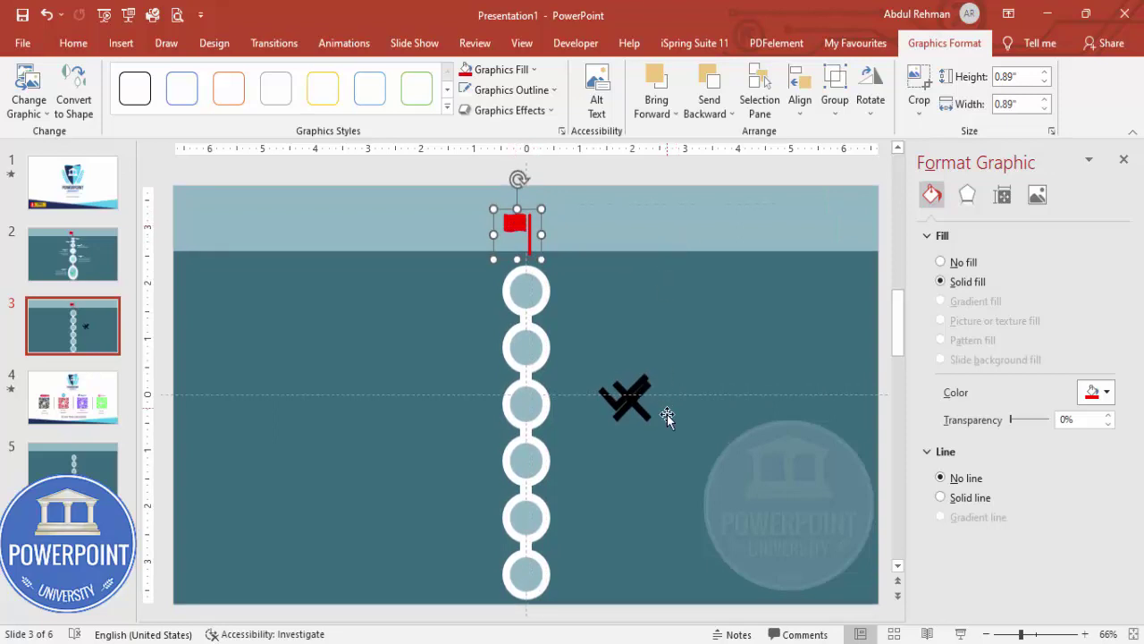
drag(636, 410, 671, 434)
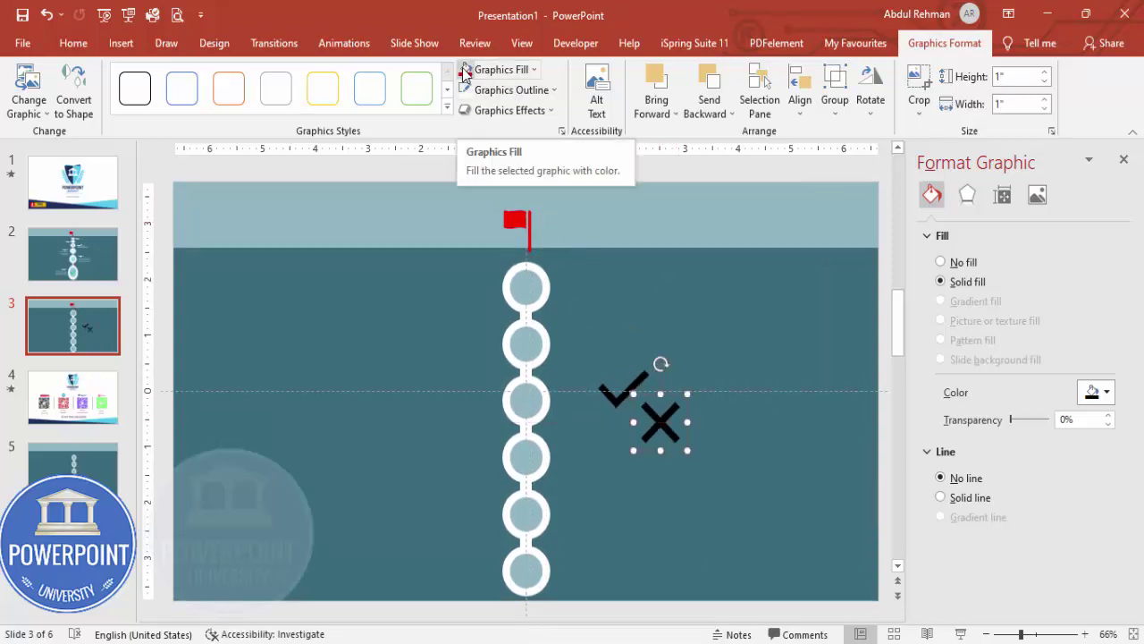
Colour the cross red and the check mark green, and set both to 0.5" height
click(464, 75)
click(640, 383)
click(533, 70)
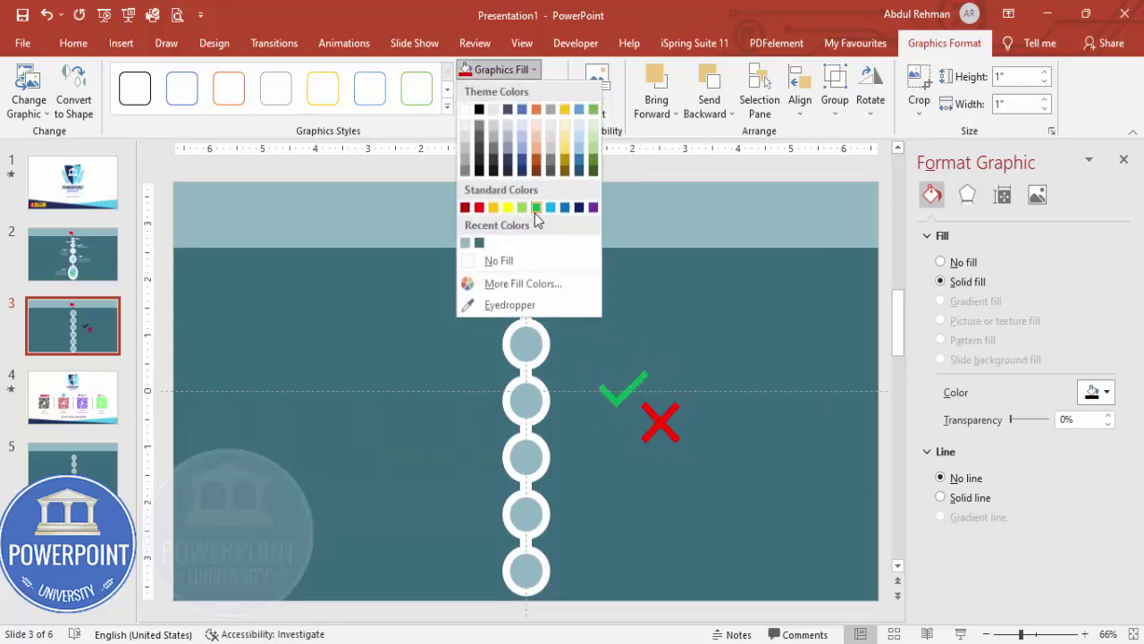
click(535, 211)
shift+click(668, 435)
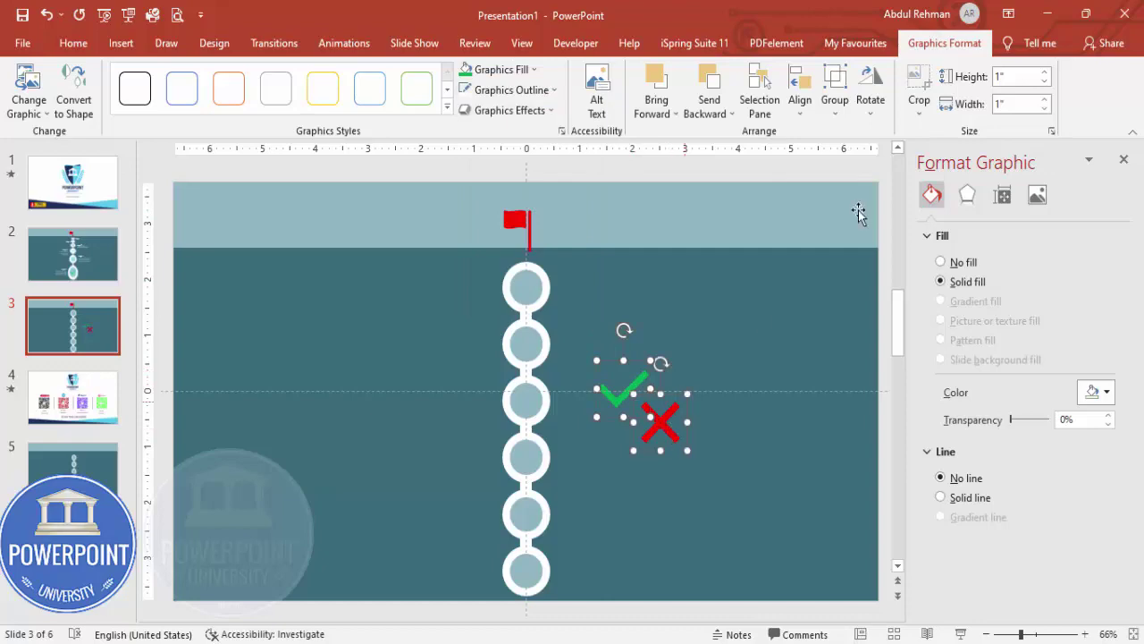
click(1013, 79)
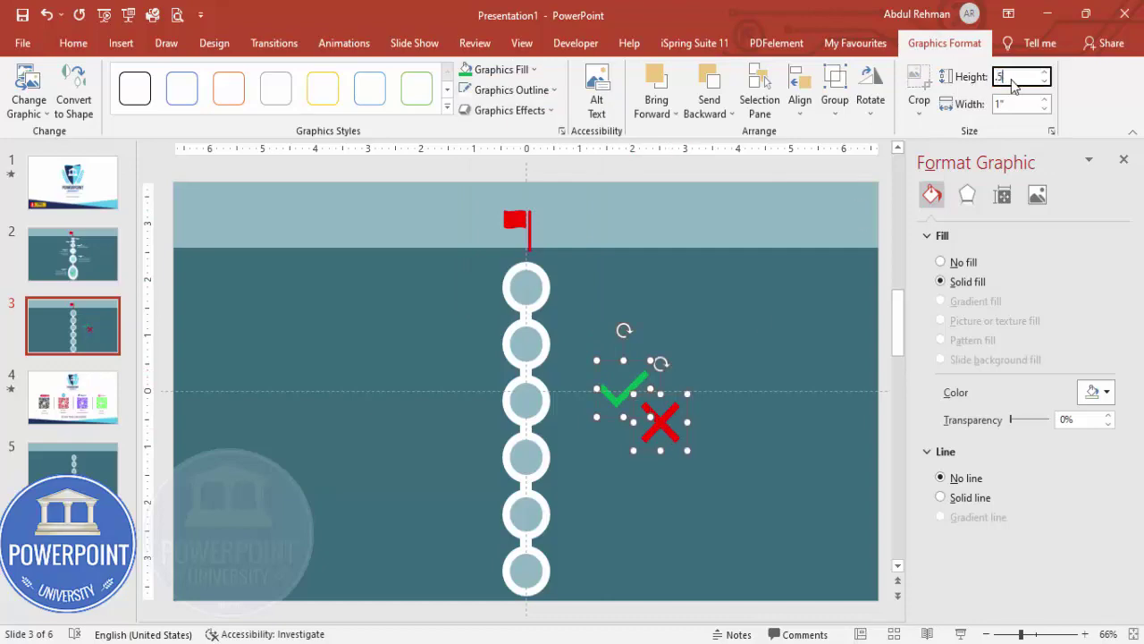
key(Return)
click(738, 537)
Place check marks in the bottom three circles and the red cross in the third circle
drag(605, 377, 527, 563)
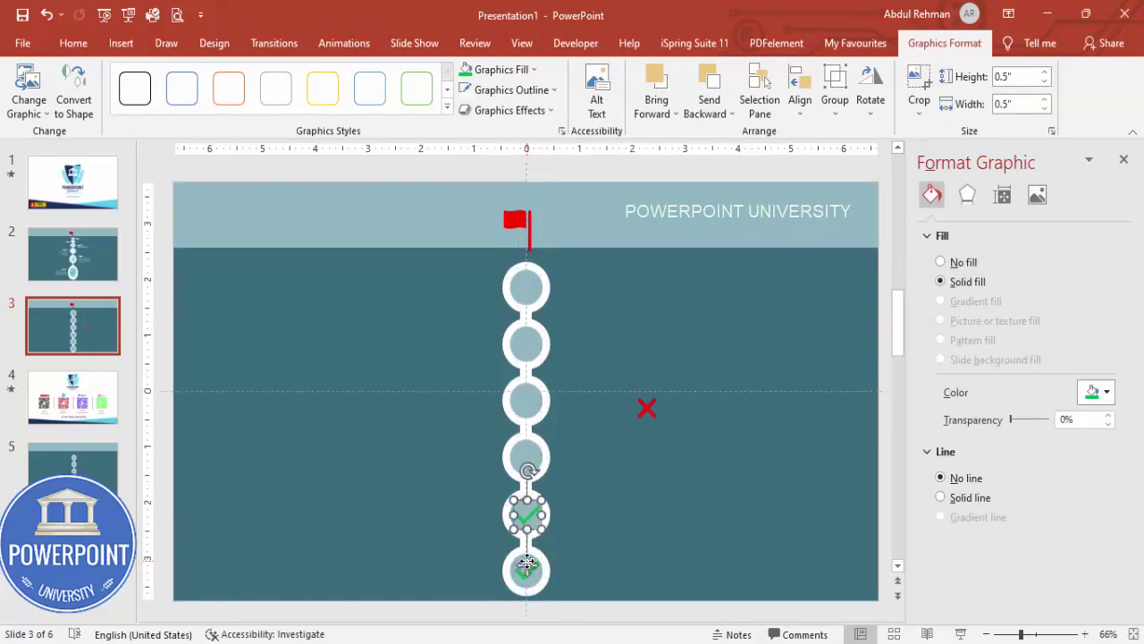
key(ctrl+d)
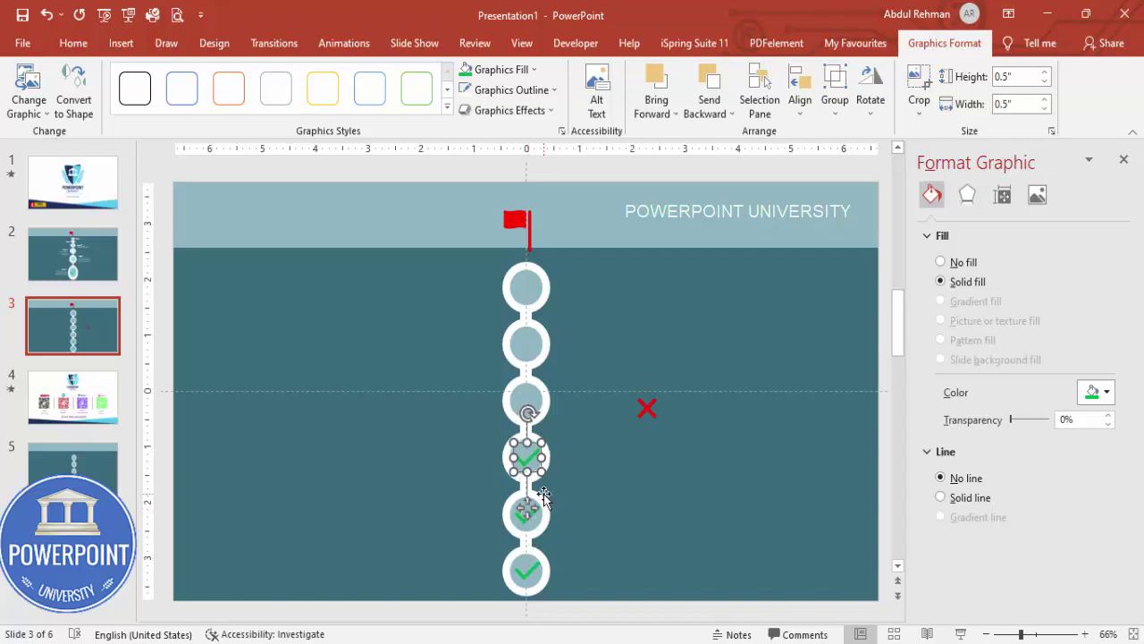
drag(646, 408, 528, 401)
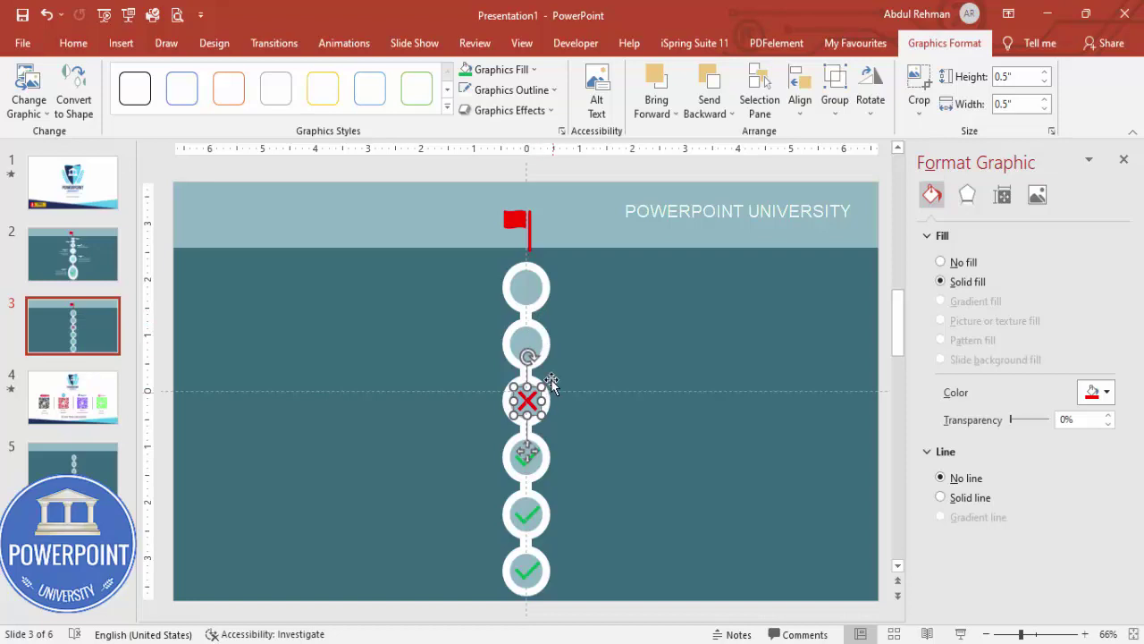
click(605, 620)
drag(604, 615, 402, 258)
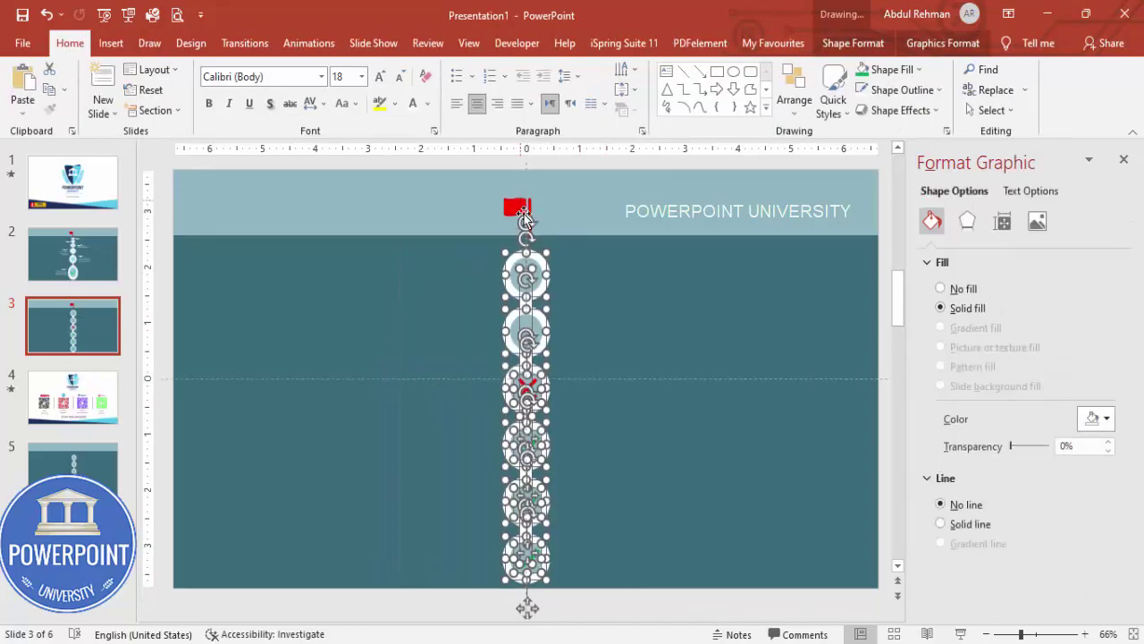
Group the circles, icons and flag and apply Perspective: Relaxed Moderately 3-D rotation
key(ctrl+g)
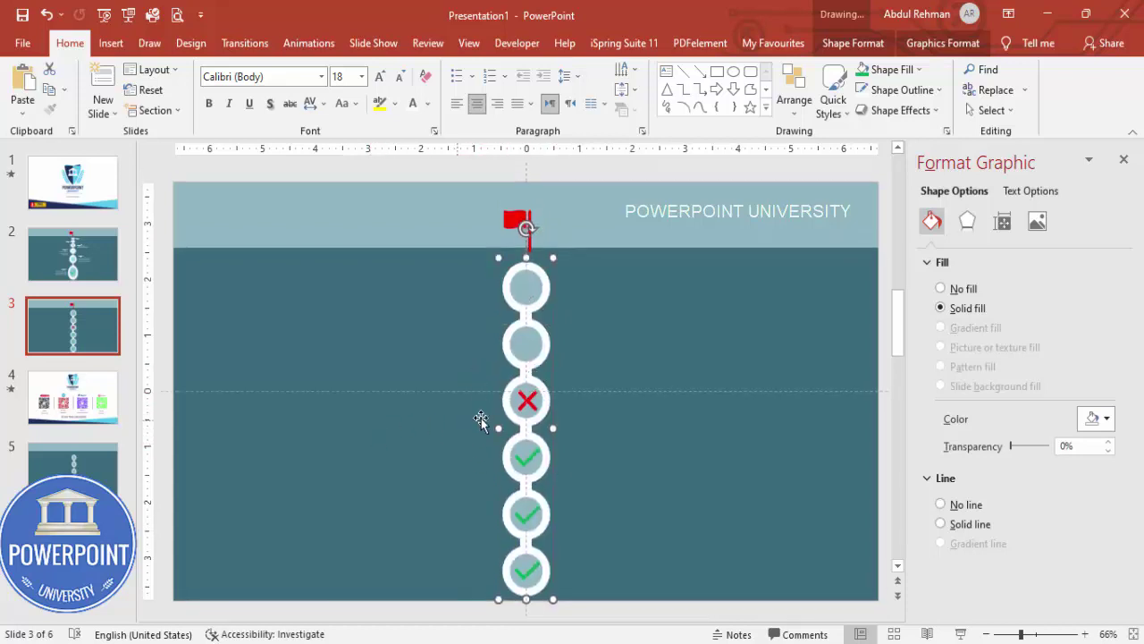
click(969, 223)
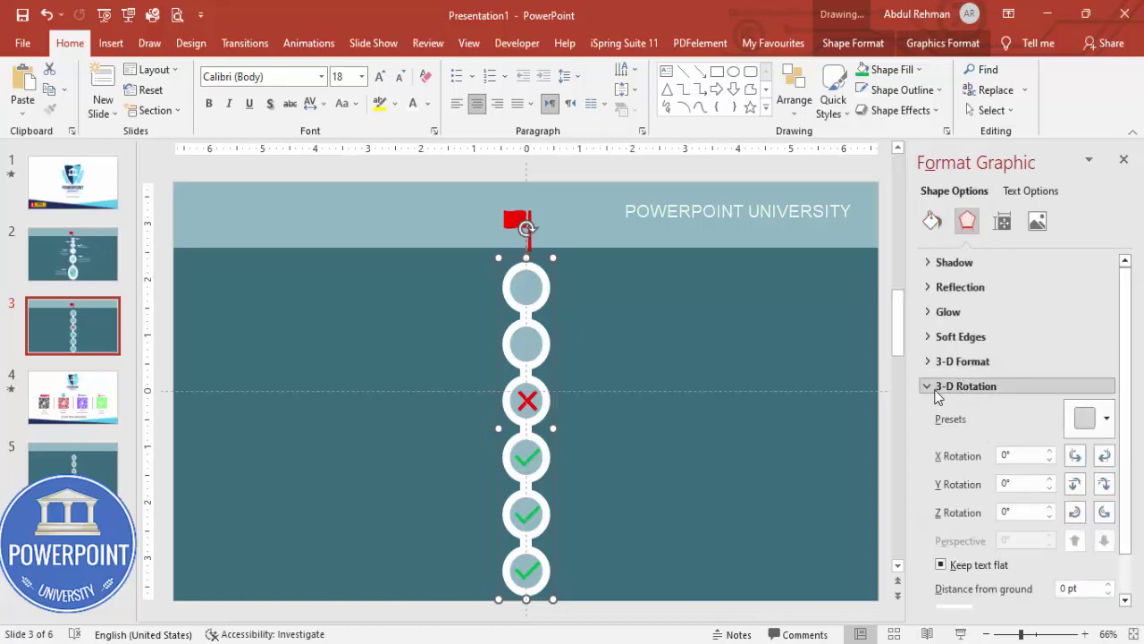
click(1106, 419)
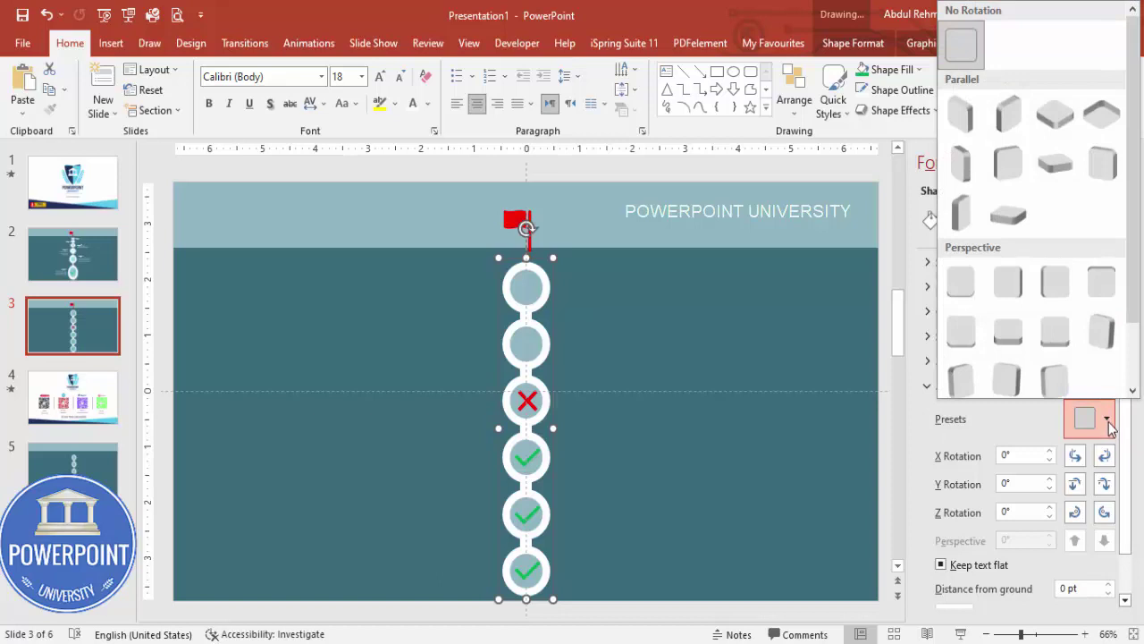
click(1008, 331)
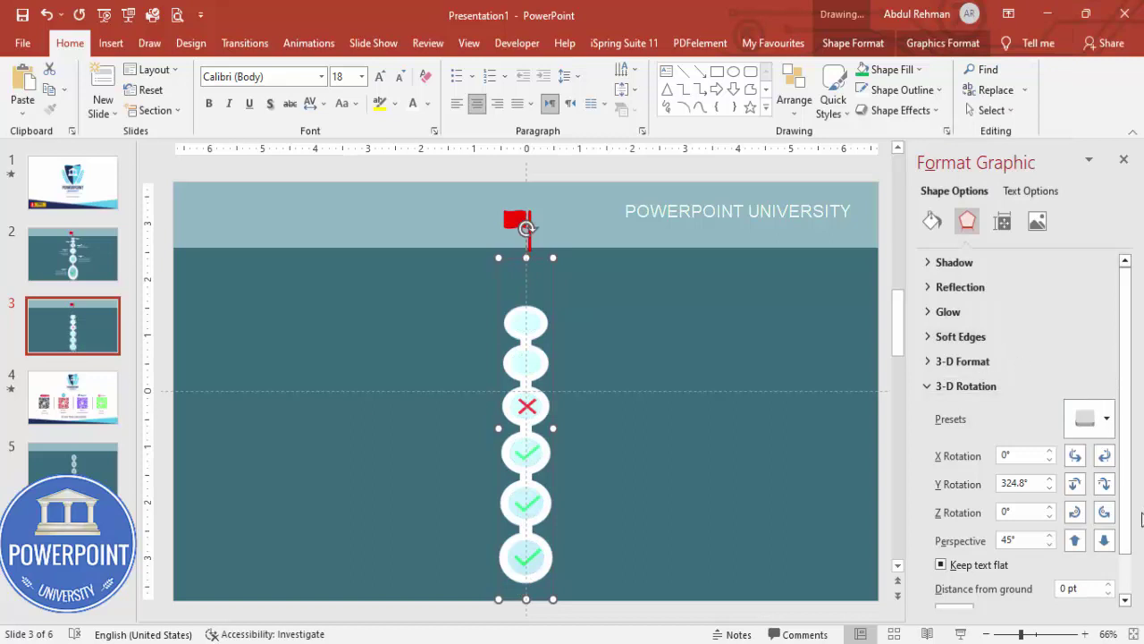
Increase the group's perspective to 95° and move the stack up toward the flag
click(1105, 541)
click(1105, 541)
click(1105, 541)
click(1104, 541)
click(1104, 541)
click(1105, 540)
click(1105, 541)
click(1104, 541)
click(1105, 540)
click(1104, 541)
drag(555, 448, 555, 382)
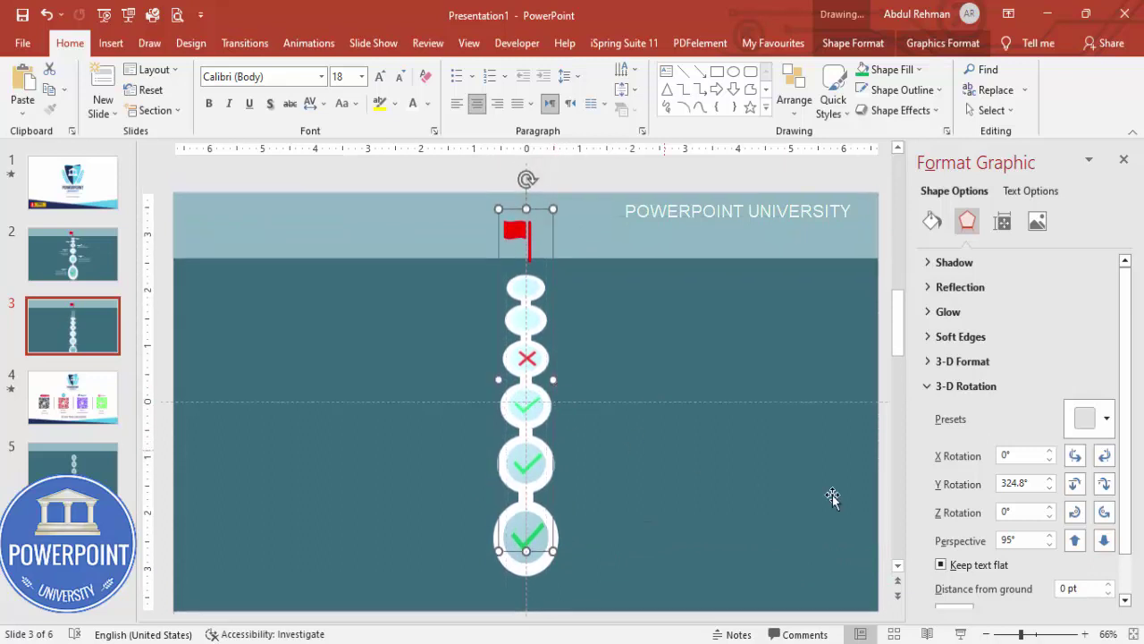
Set Y rotation to 319.8° and perspective to 110°, raise the stack, and nudge the flag left
click(1103, 517)
click(1075, 512)
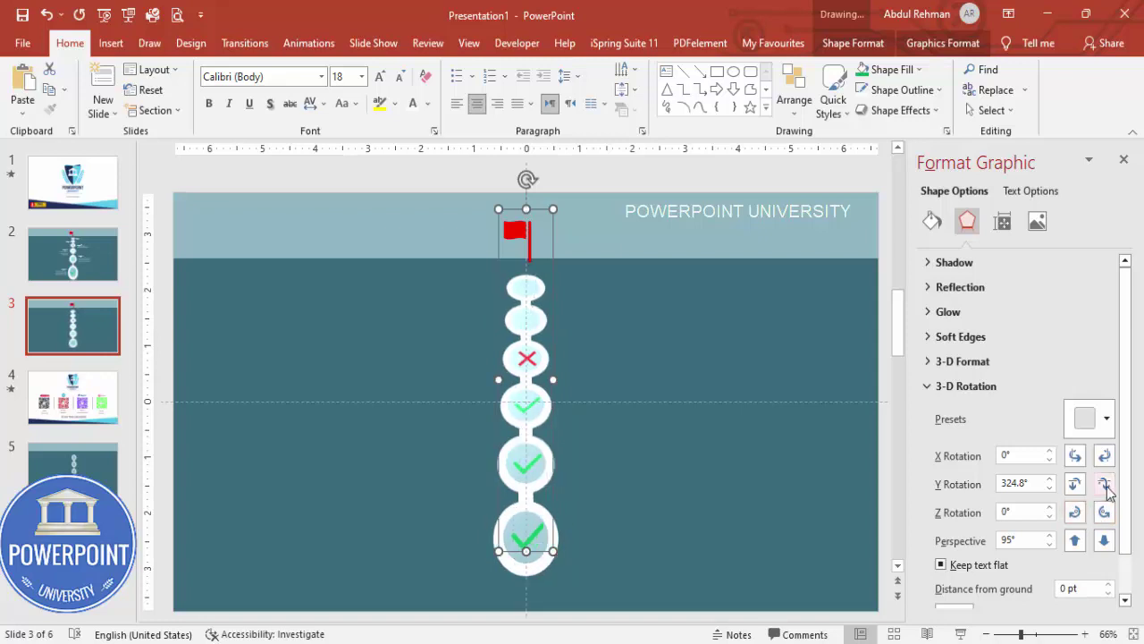
click(1105, 485)
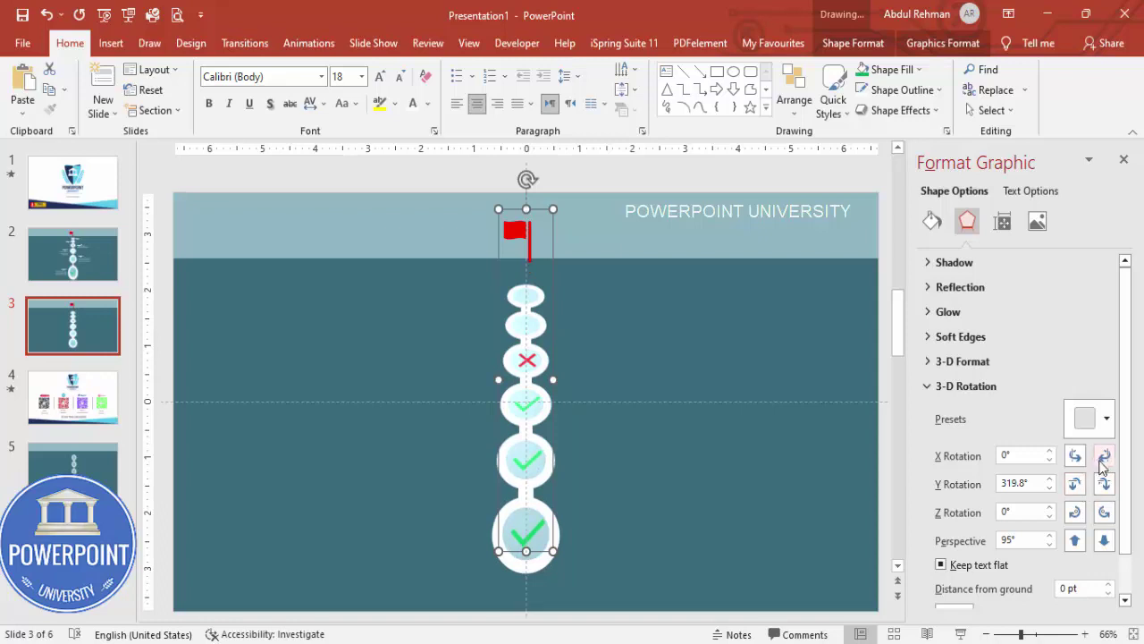
click(1105, 457)
click(1077, 457)
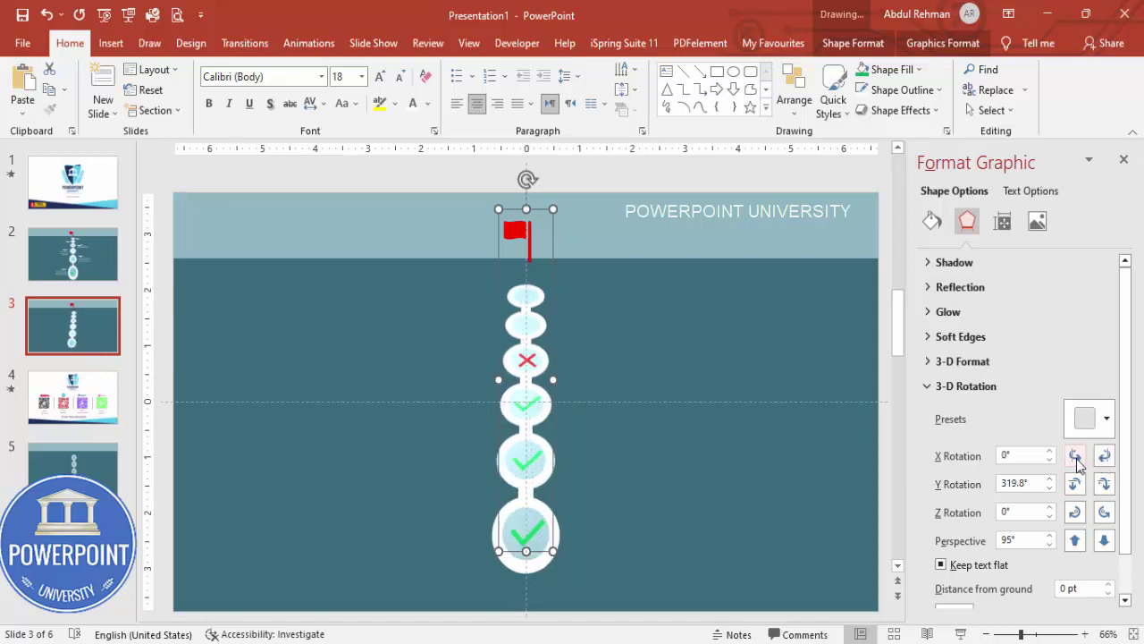
click(1105, 542)
click(1105, 541)
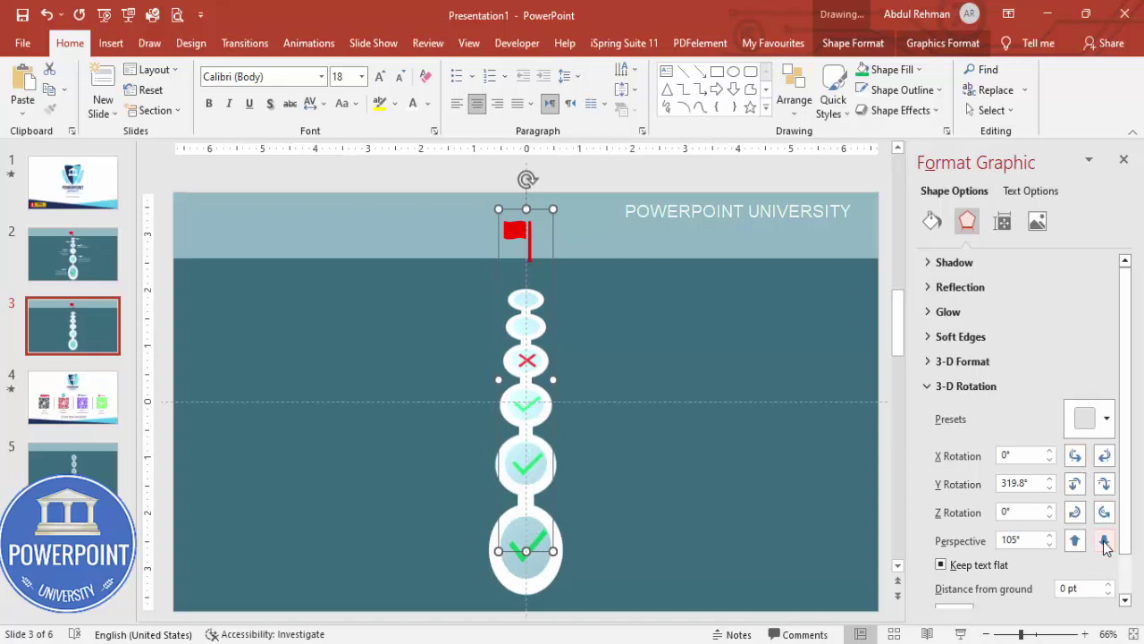
click(1105, 541)
drag(551, 490, 551, 466)
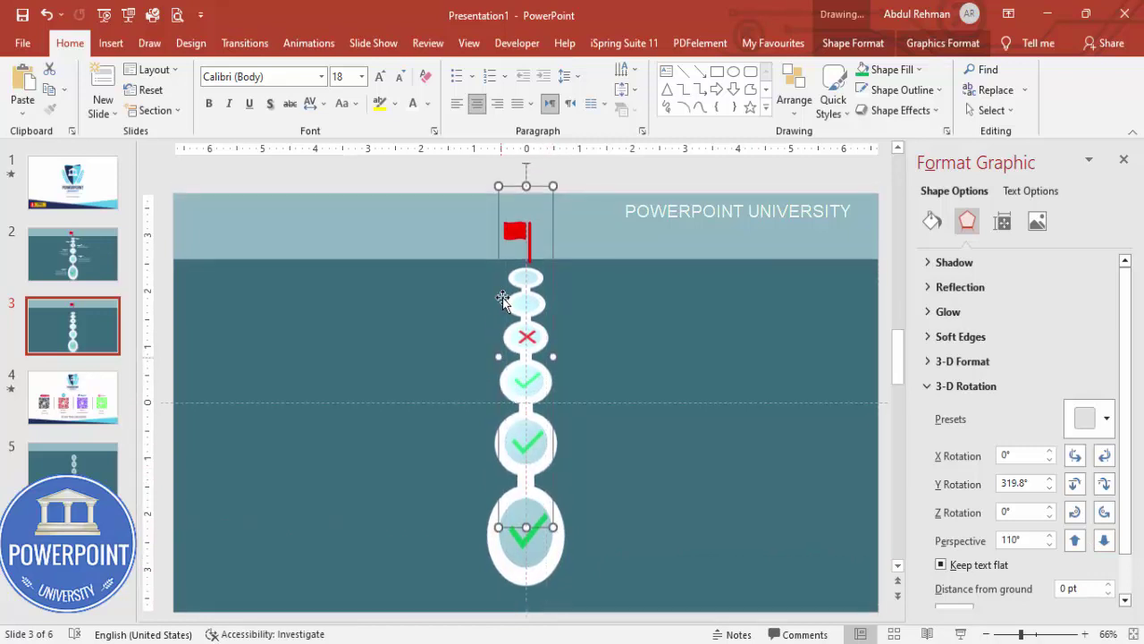
click(526, 224)
drag(525, 224, 522, 224)
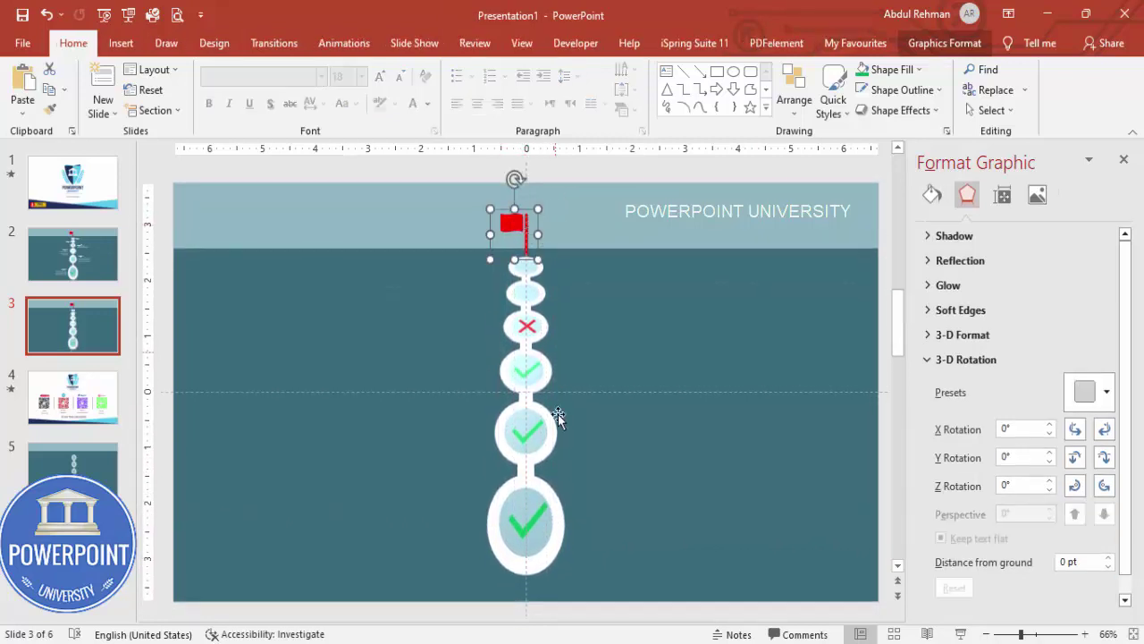
Turn off the slide's dashed guides, deselect the flag, and start drawing a new text box
click(522, 43)
click(342, 112)
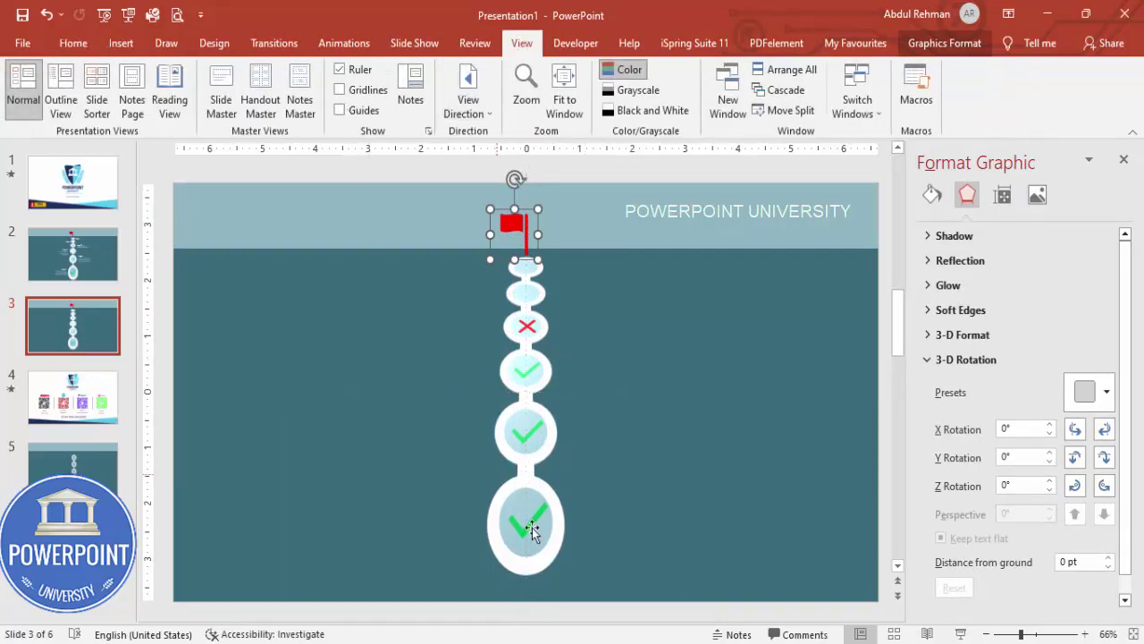
click(611, 620)
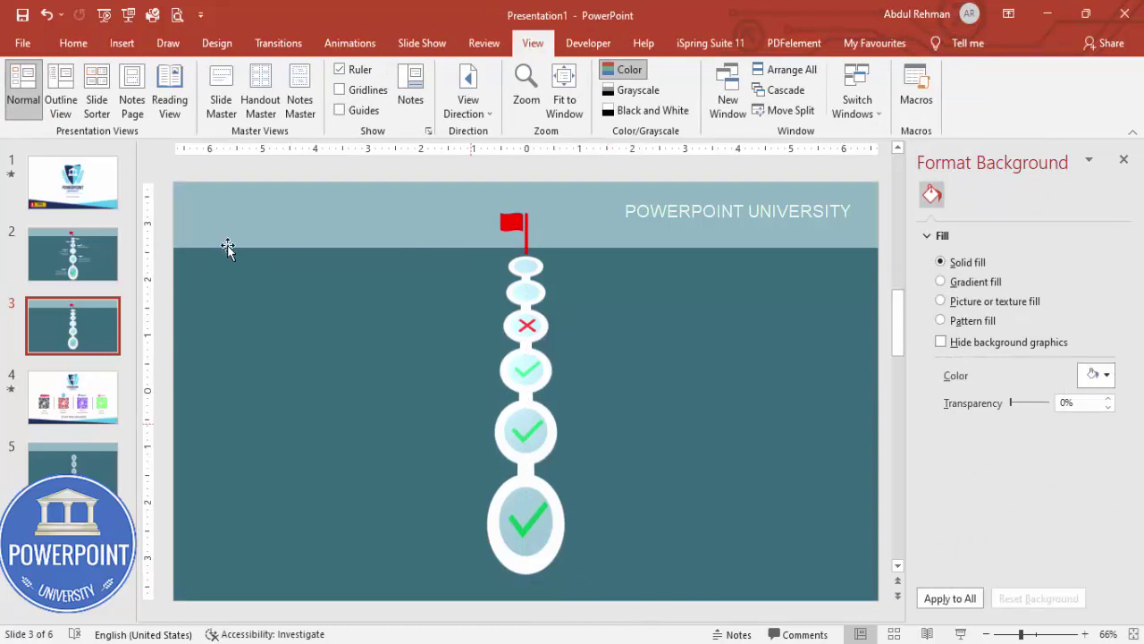
click(121, 43)
click(723, 90)
Create a white, right-aligned 'GOAL 1' label in Futura BdCn BT left of the bottom circle
drag(414, 506, 491, 534)
text(GOA)
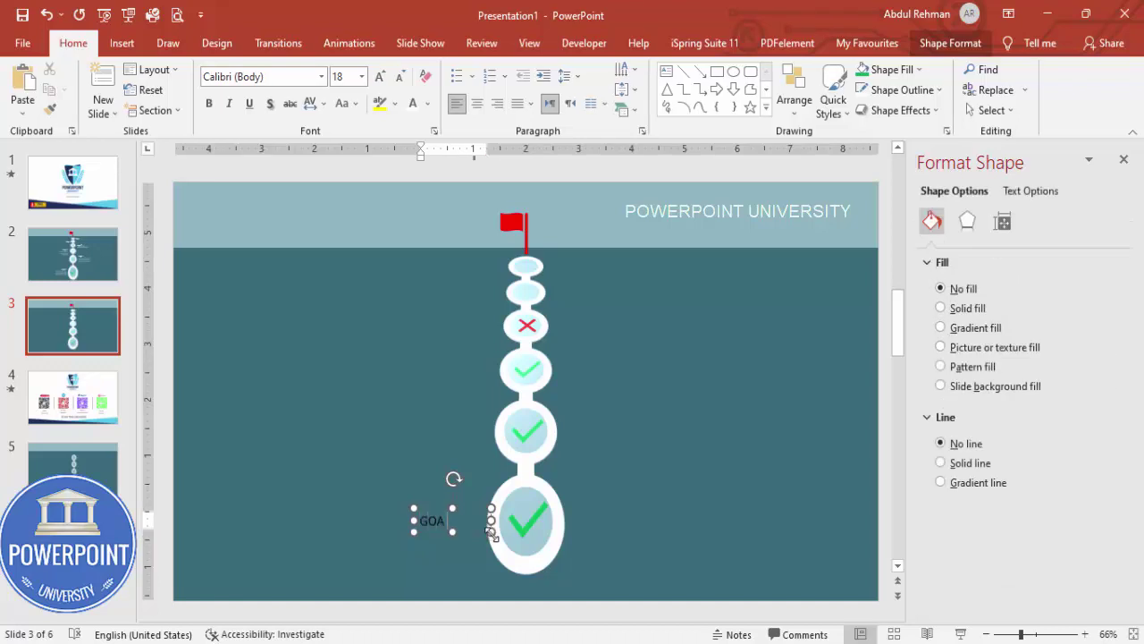
text(L 1)
click(441, 514)
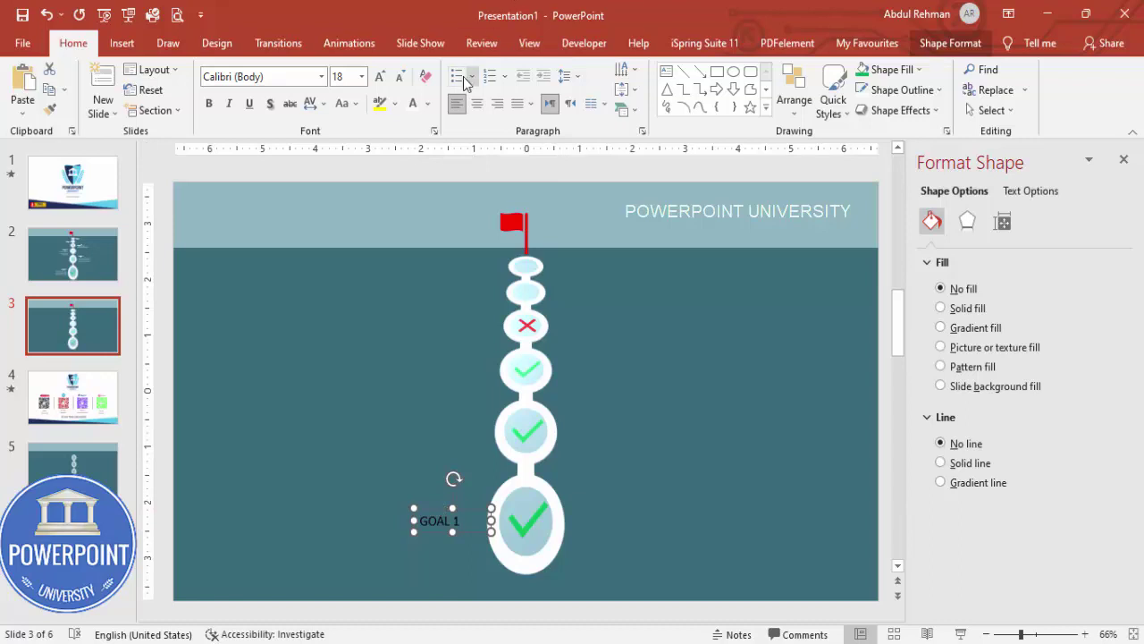
click(413, 102)
click(276, 76)
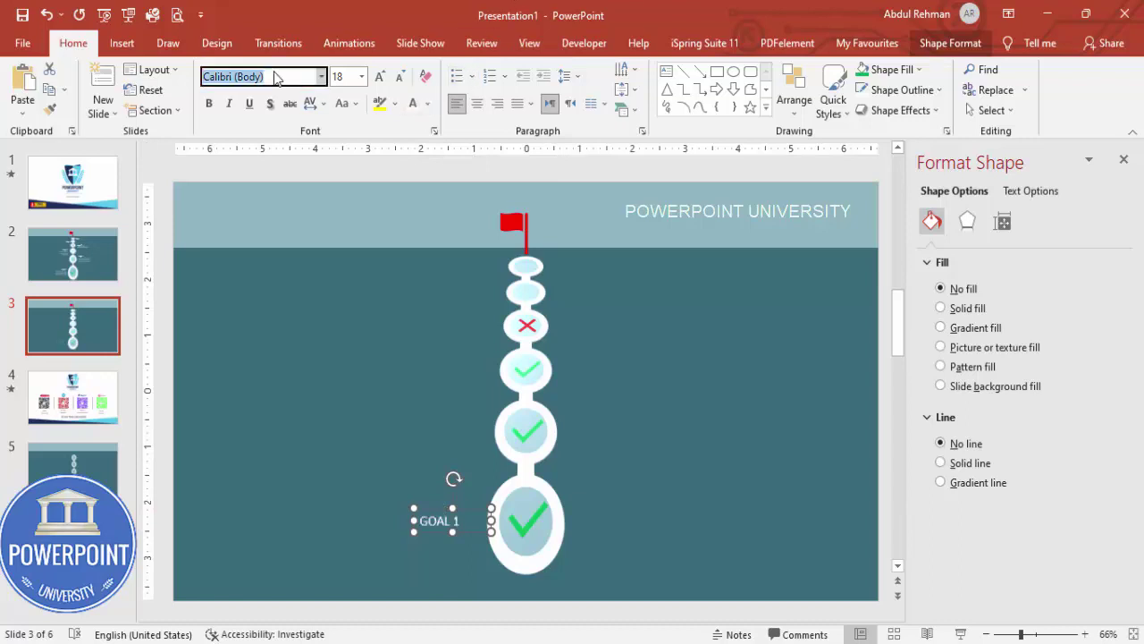
text(Futura BdCn BT)
key(Return)
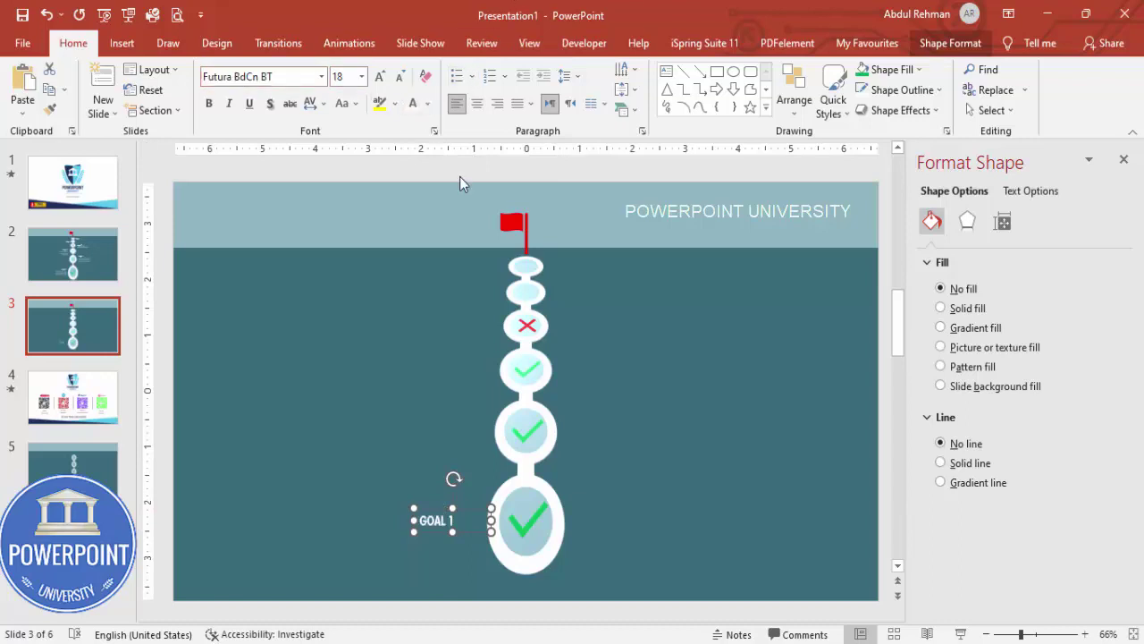
click(497, 103)
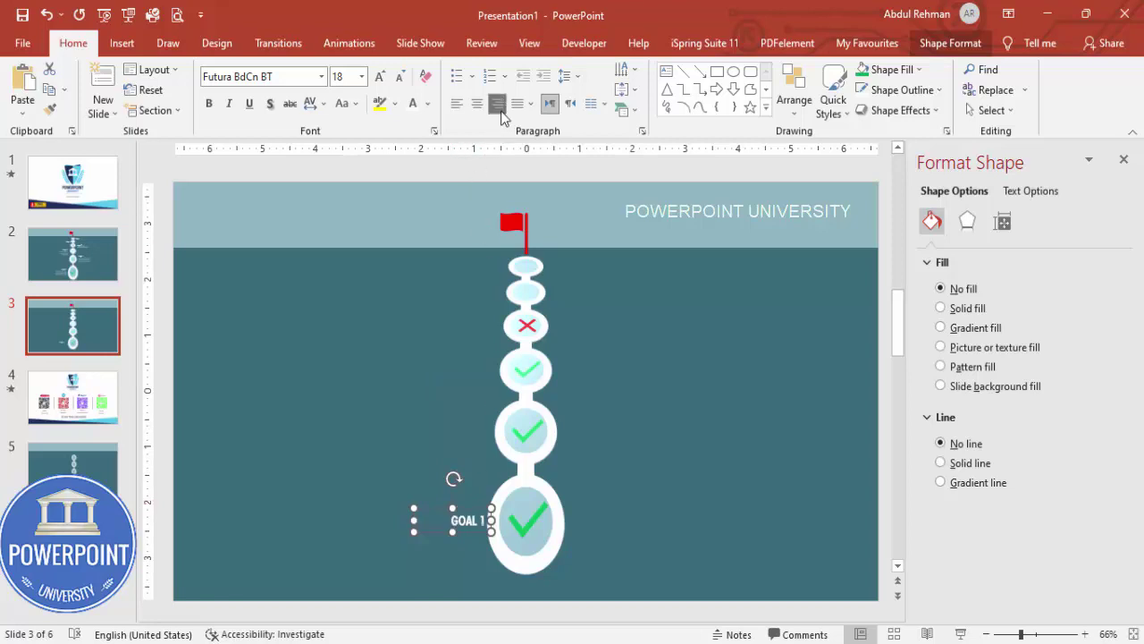
Move the GOAL 1 label beside the bottom circle and remove a stray typed letter
drag(474, 509, 484, 357)
click(488, 371)
text(D)
key(BackSpace)
Place a copy of the GOAL 1 label beside the second circle from the top
ctrl+drag(478, 363, 481, 234)
click(462, 260)
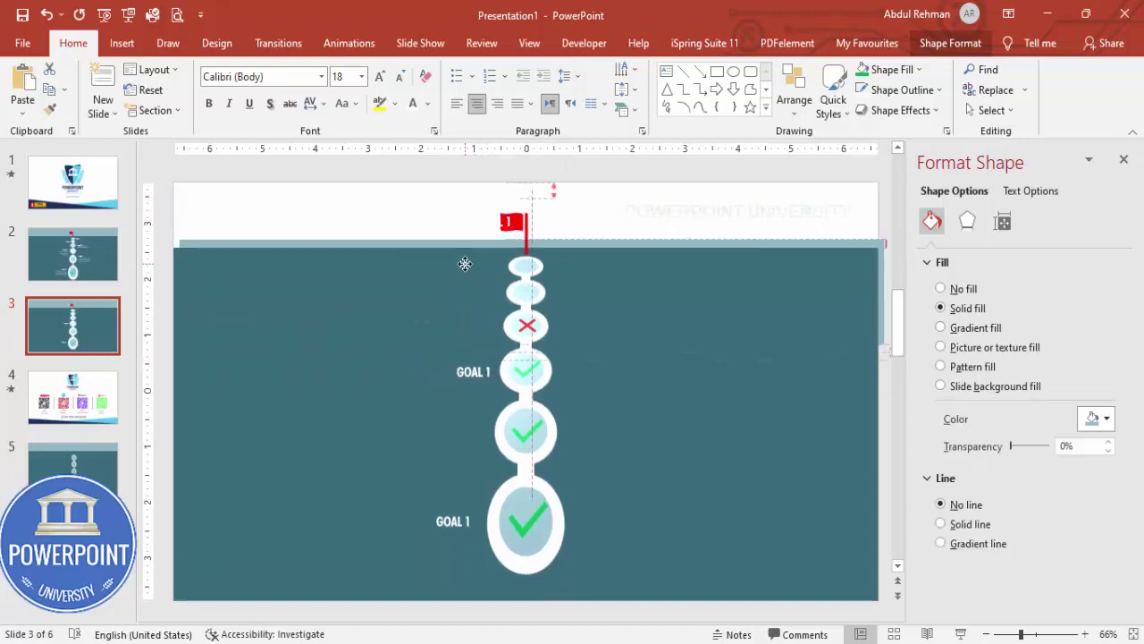
click(476, 232)
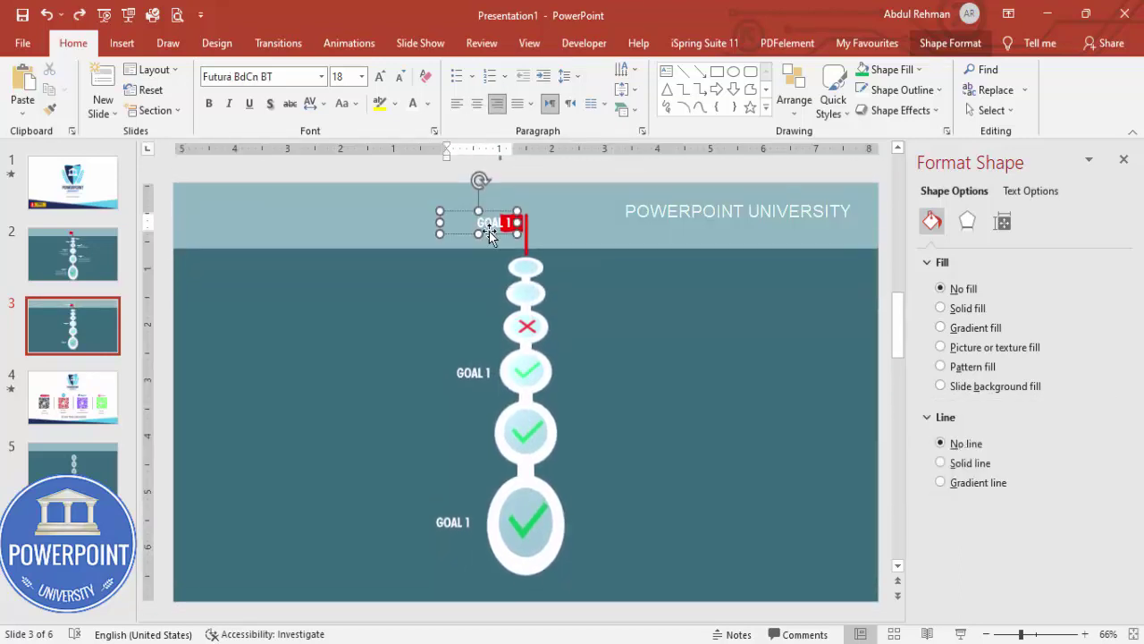
drag(457, 213, 442, 280)
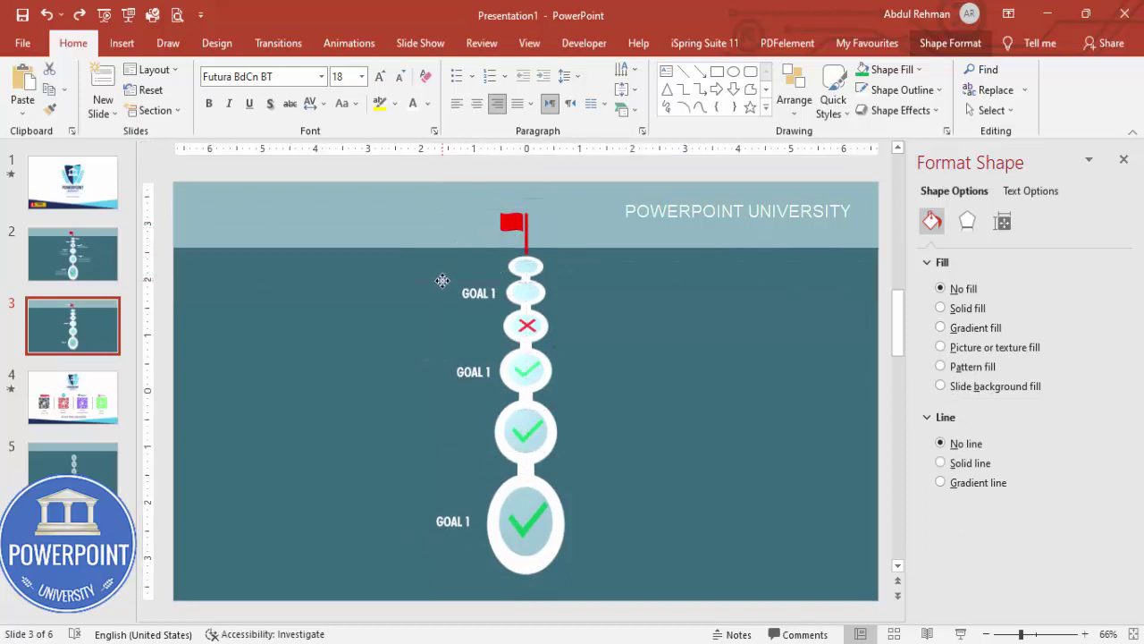
Copy the GOAL 1 label to the right side of the stack, undoing an alignment change
click(457, 519)
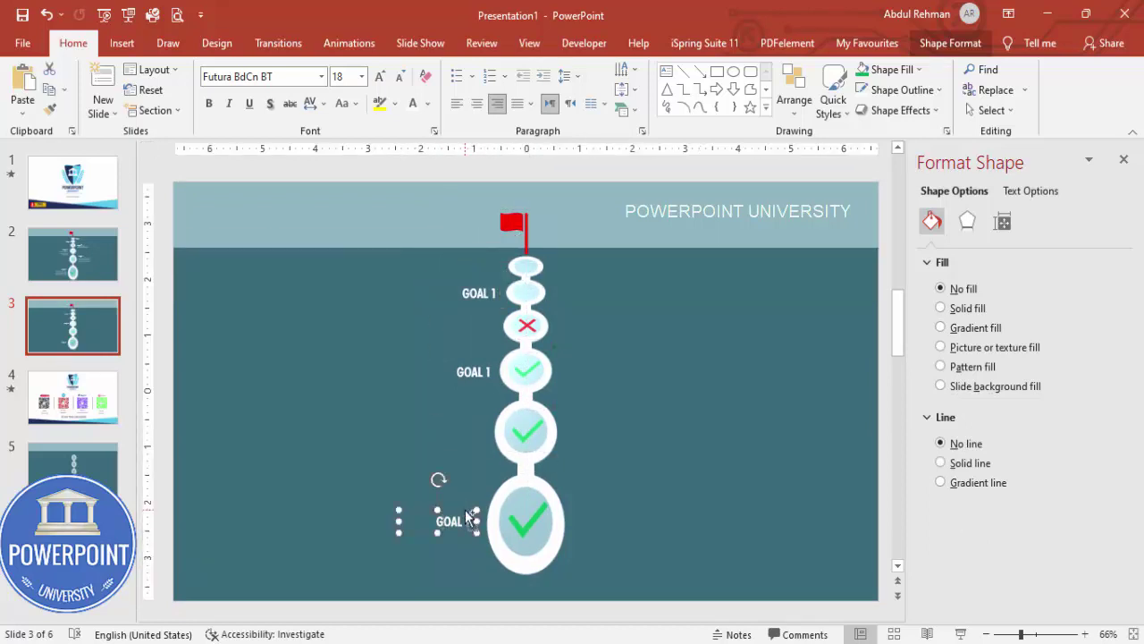
drag(465, 517, 608, 310)
click(457, 102)
key(ctrl+z)
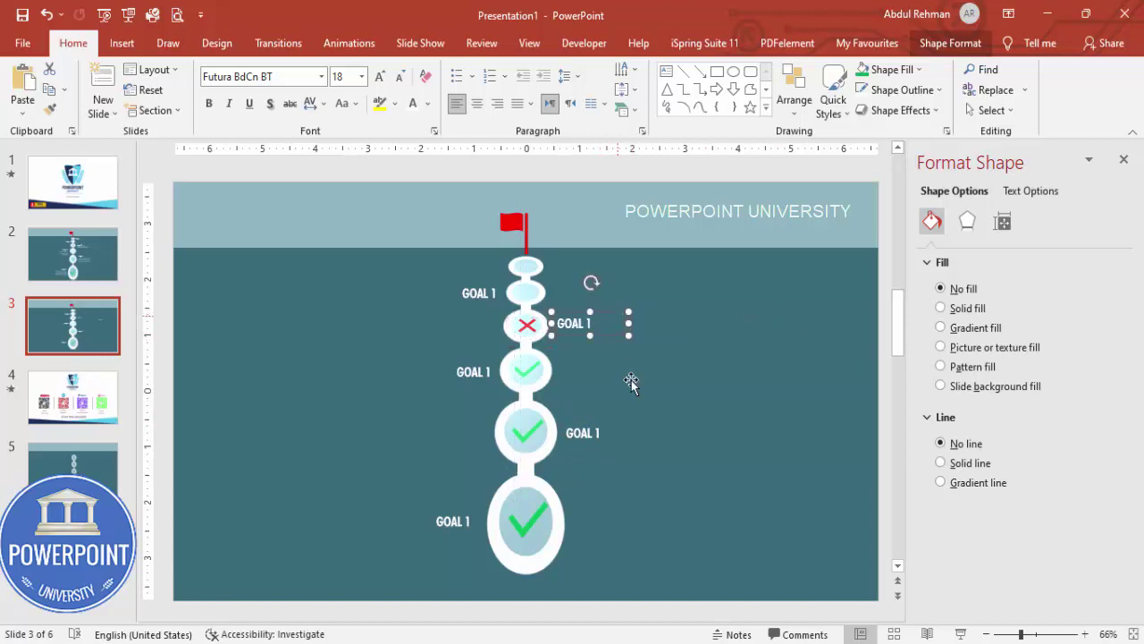
click(598, 433)
click(736, 410)
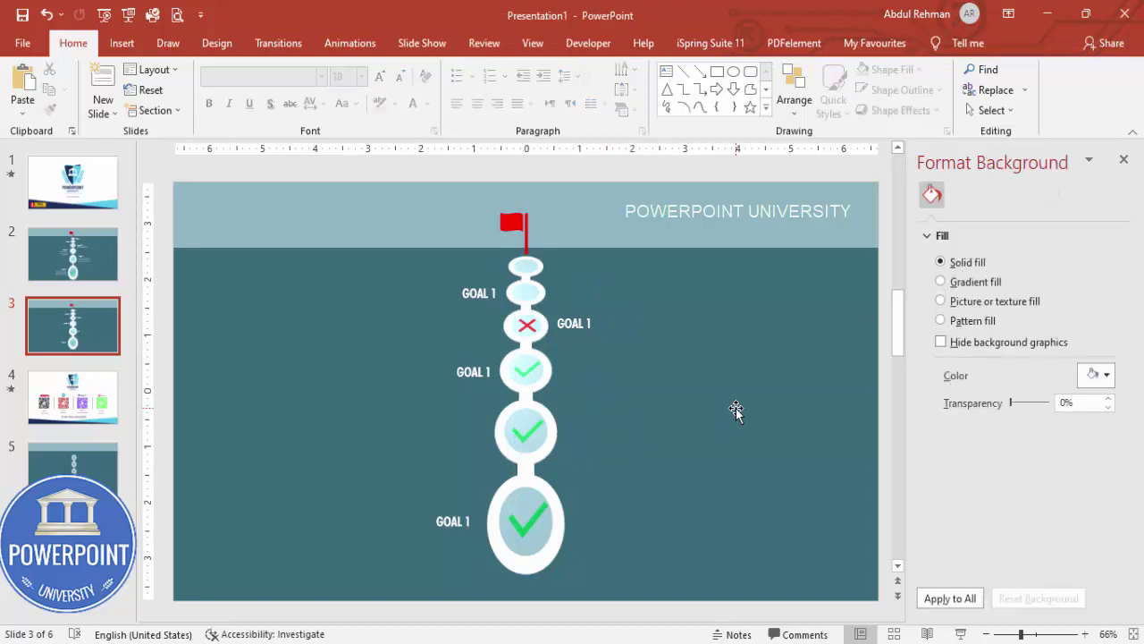
Renumber the copied labels up the stack as GOAL 2, 3, 4 and 5
key(ctrl+z)
click(589, 427)
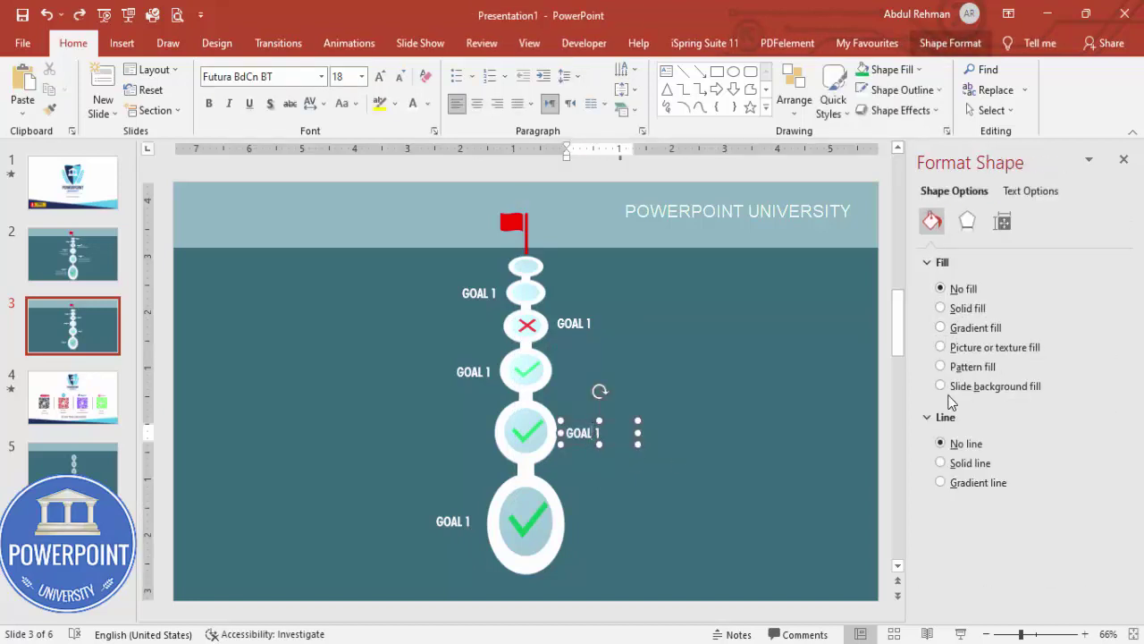
click(488, 373)
key(BackSpace)
text(3)
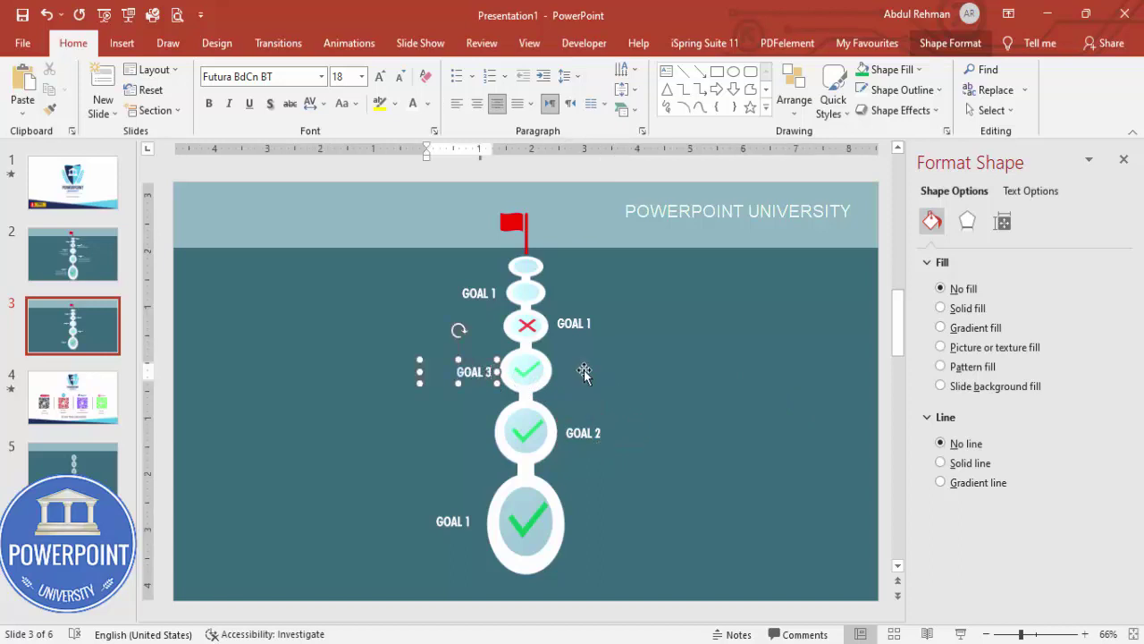
click(586, 324)
key(BackSpace)
text(4)
click(494, 293)
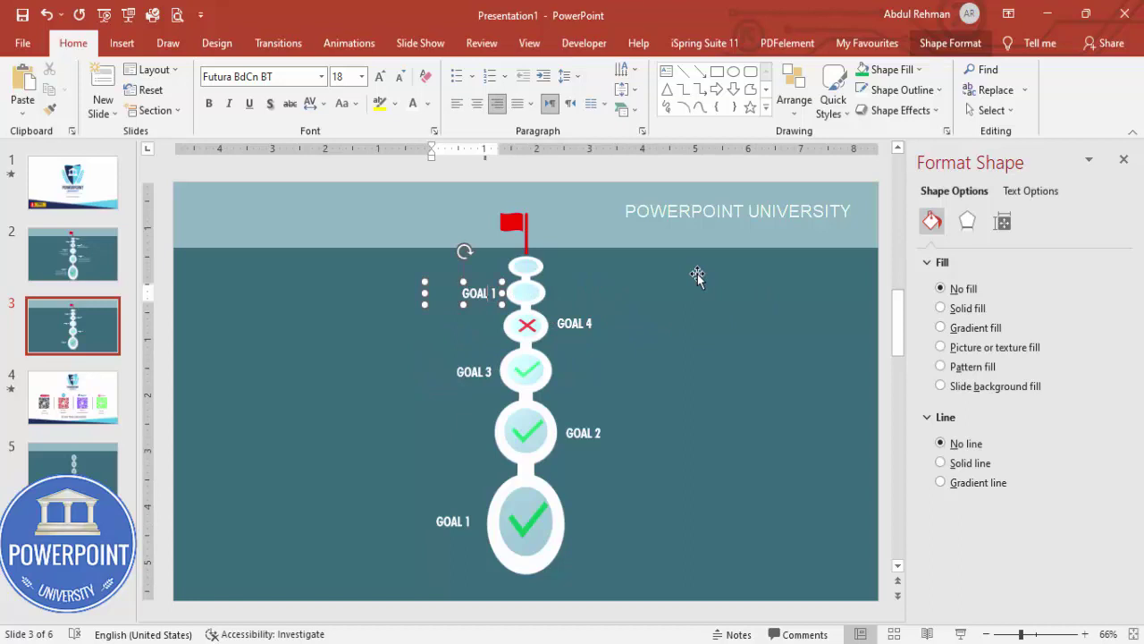
text(5)
click(122, 43)
Add a 12 pt 'Add detail text here' caption under the GOAL 1 label
click(723, 87)
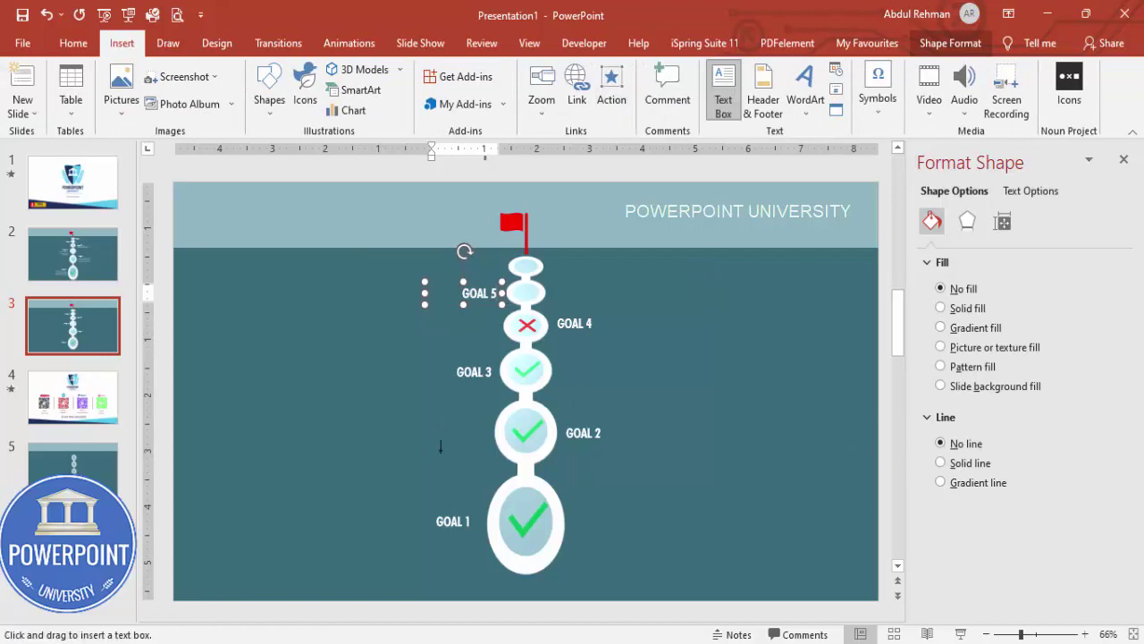
drag(409, 540, 476, 561)
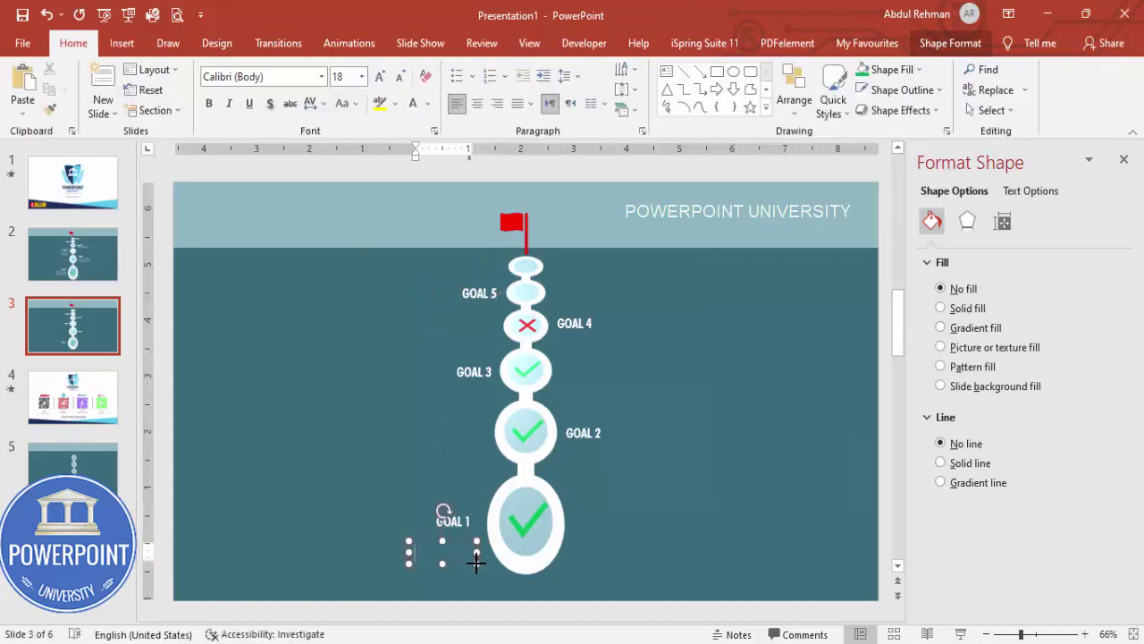
text(Add detail text here)
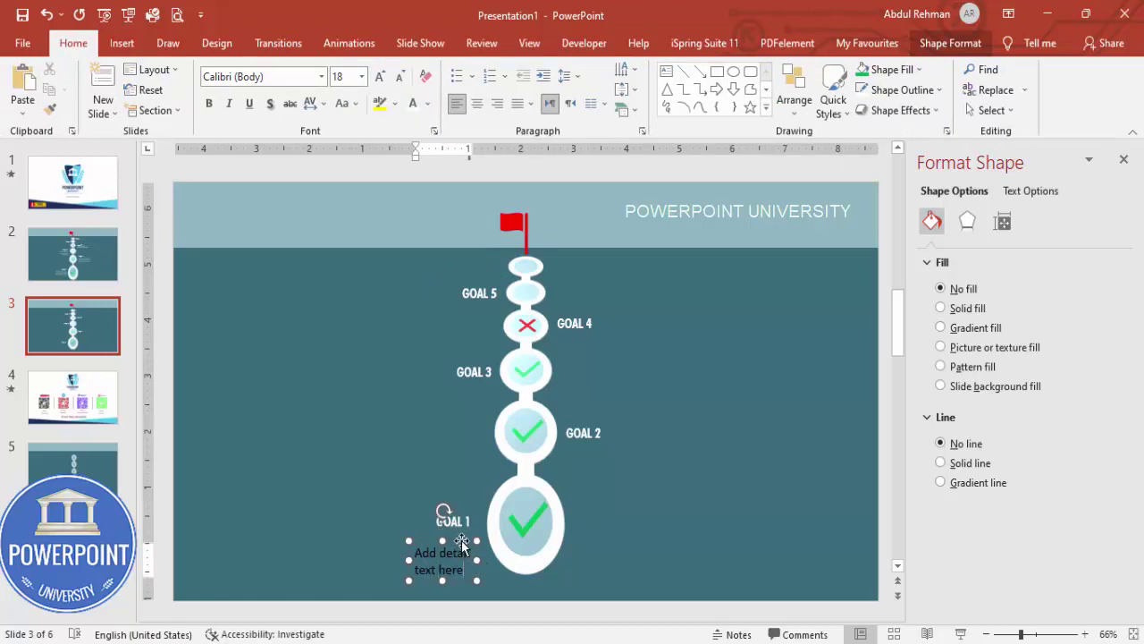
click(435, 529)
click(401, 78)
click(400, 78)
click(400, 77)
click(497, 103)
drag(463, 545, 461, 533)
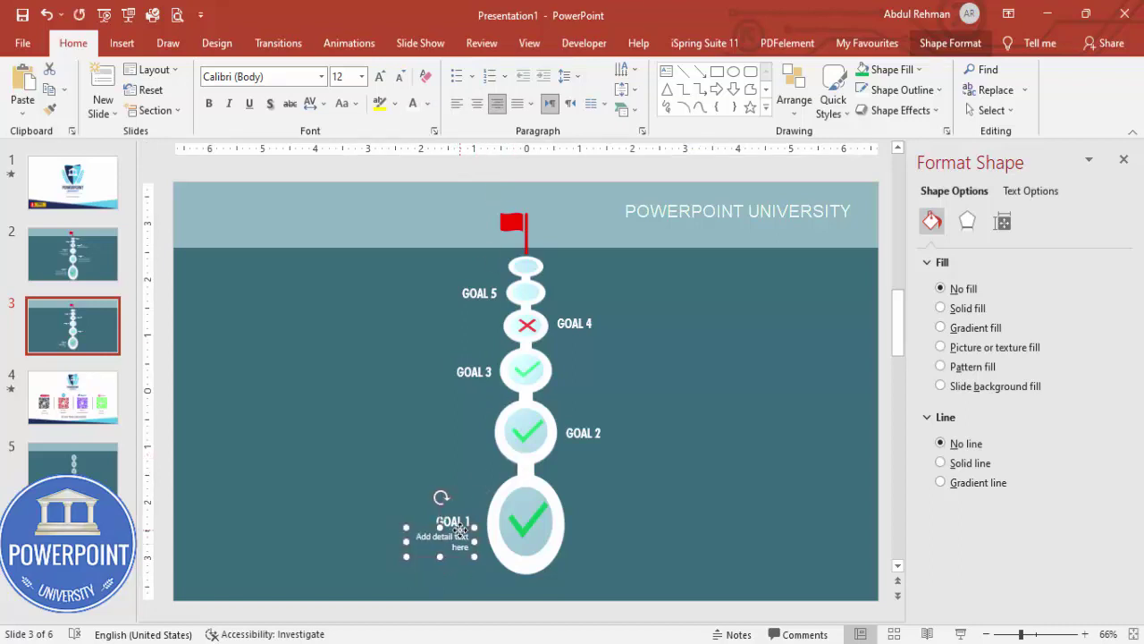
Duplicate the caption under GOAL 2 through GOAL 5, aligning each to its label's side
key(ctrl+d)
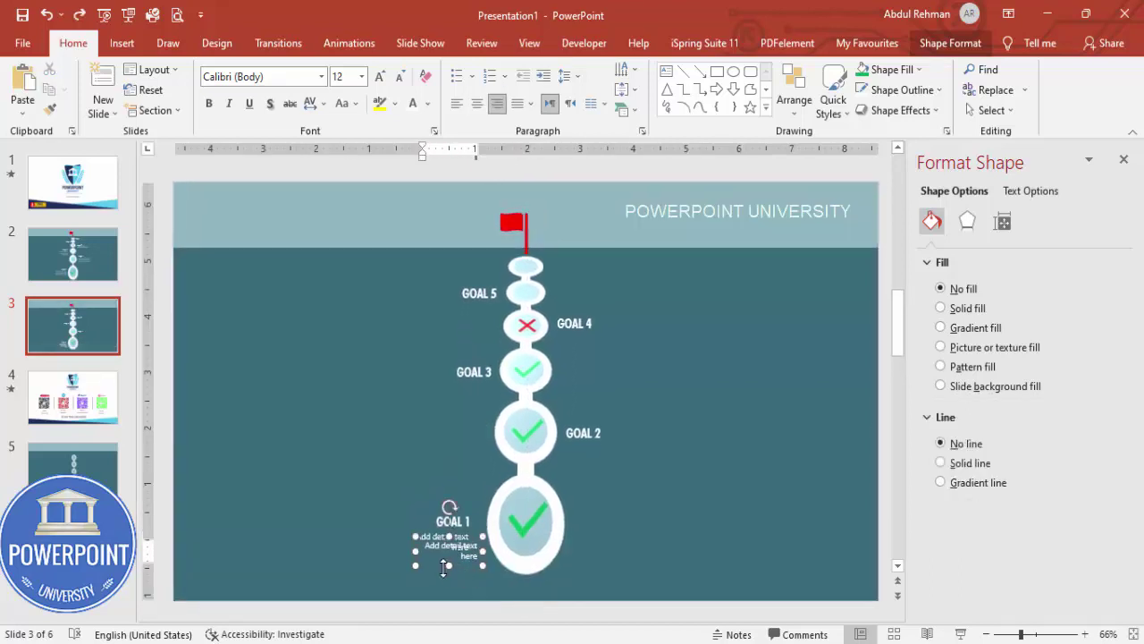
drag(436, 569, 452, 410)
key(ctrl+d)
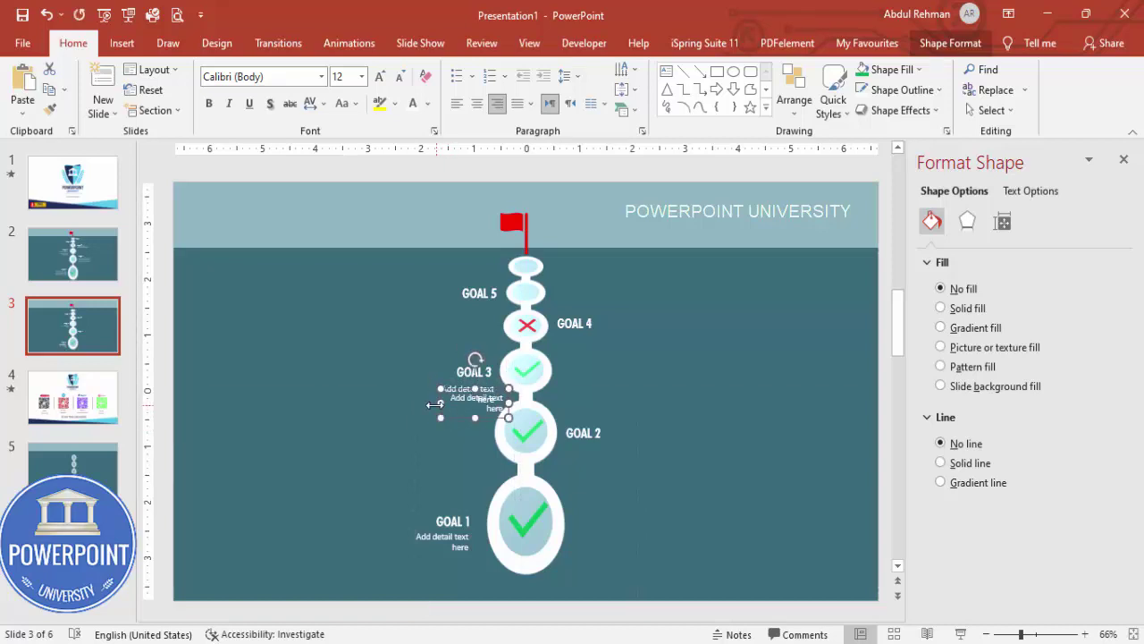
drag(437, 413, 574, 462)
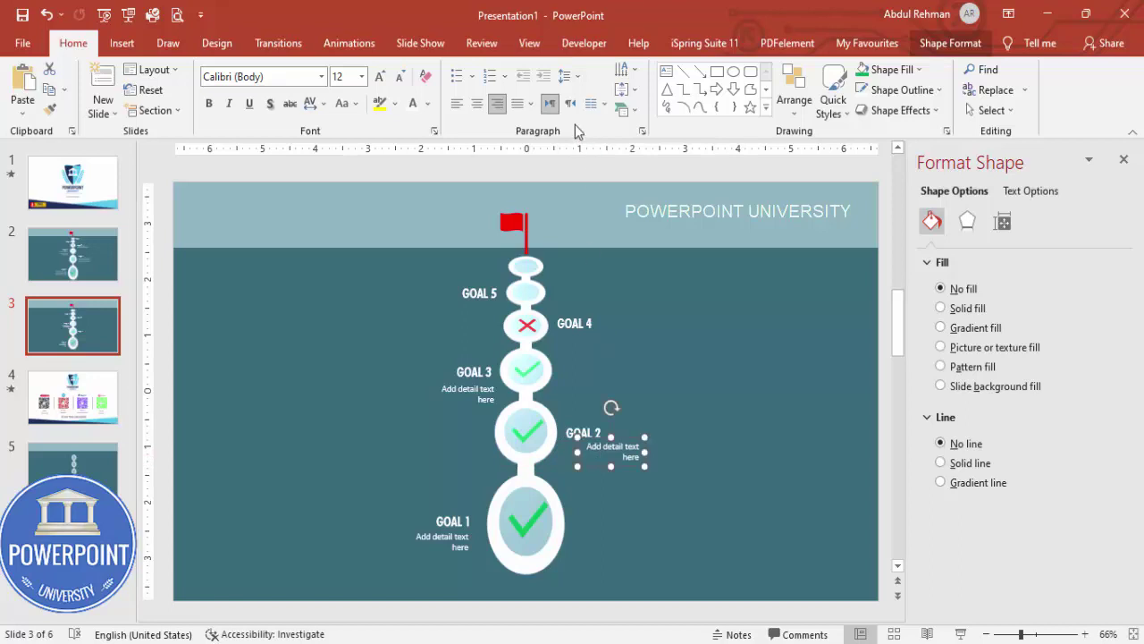
click(463, 105)
drag(624, 438, 598, 326)
key(ctrl+z)
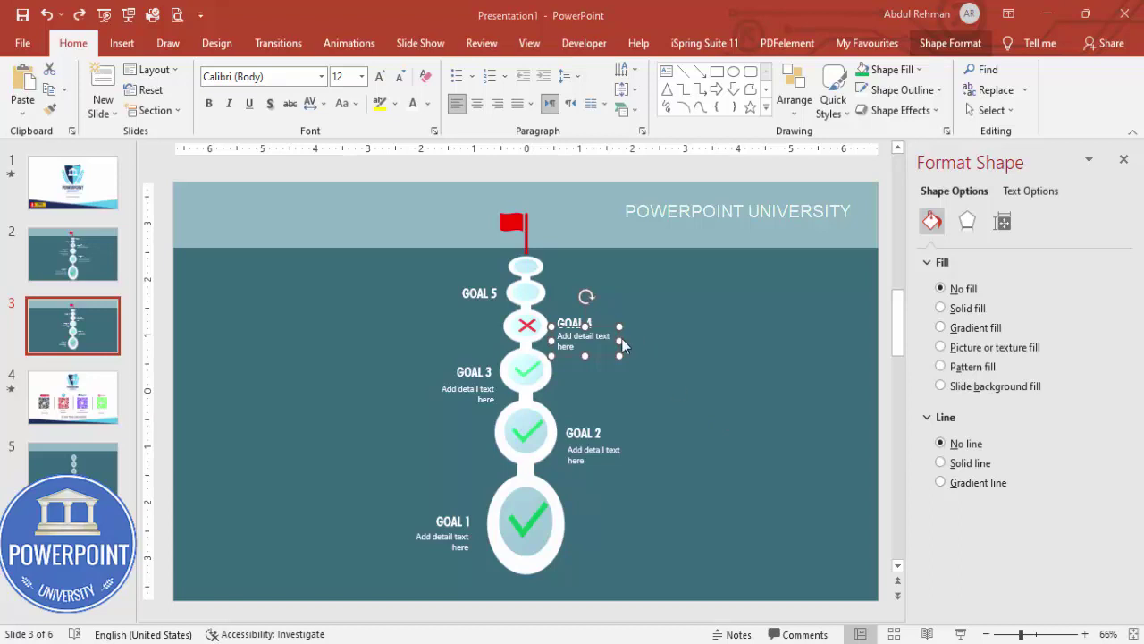
drag(608, 327, 486, 298)
click(497, 104)
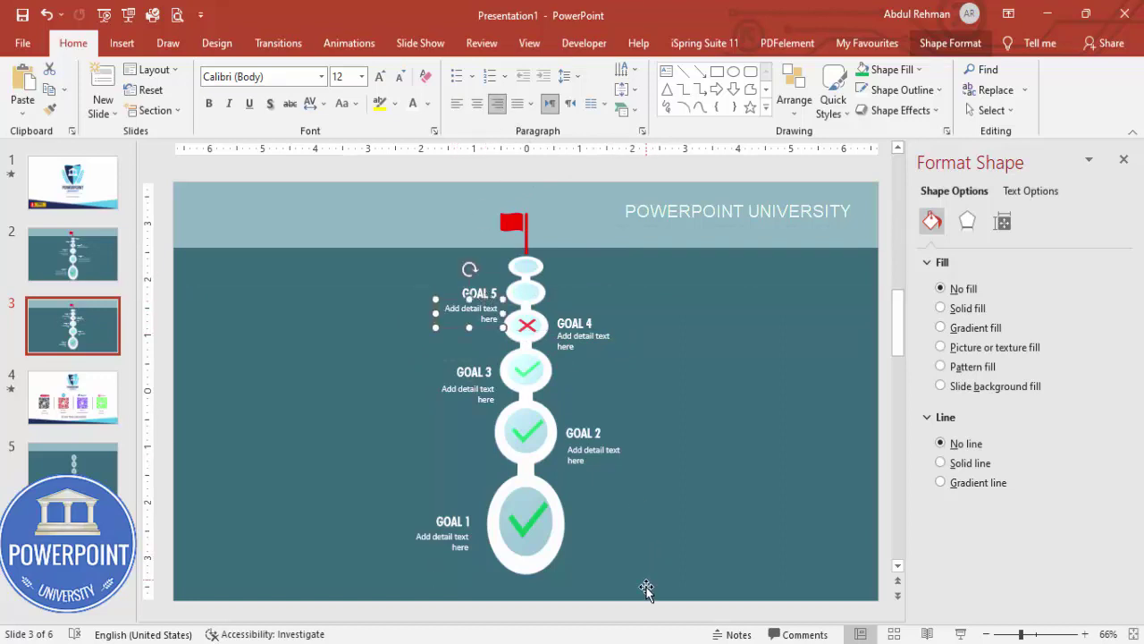
click(654, 620)
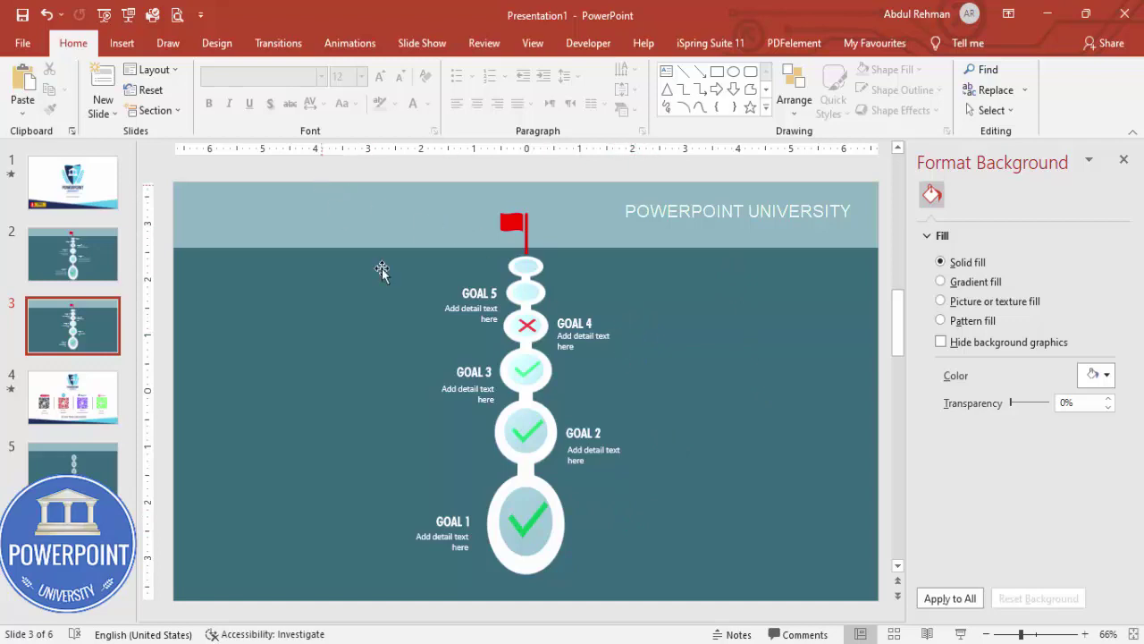
Insert the walking-person icon from the People category of the Icons library
click(121, 42)
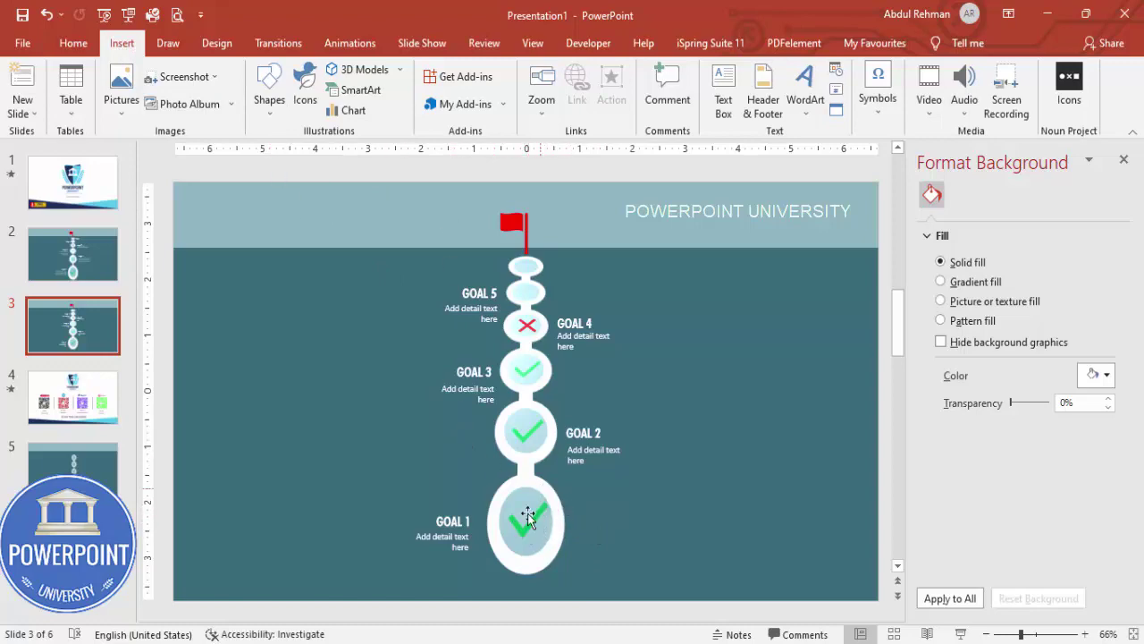
click(305, 88)
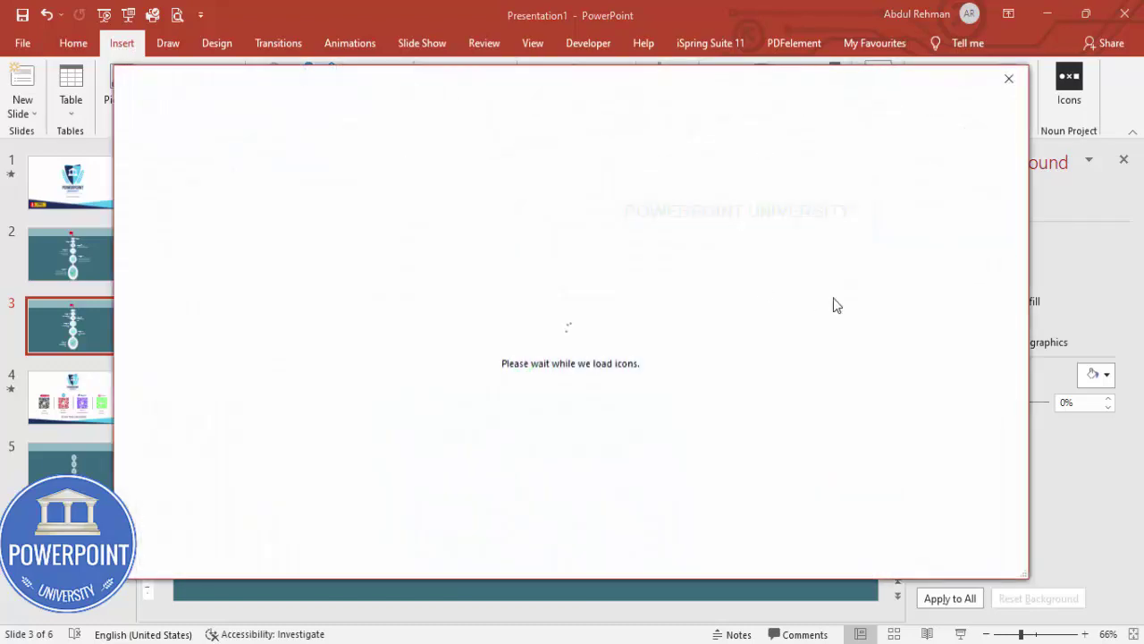
scroll(833, 304, down, 5)
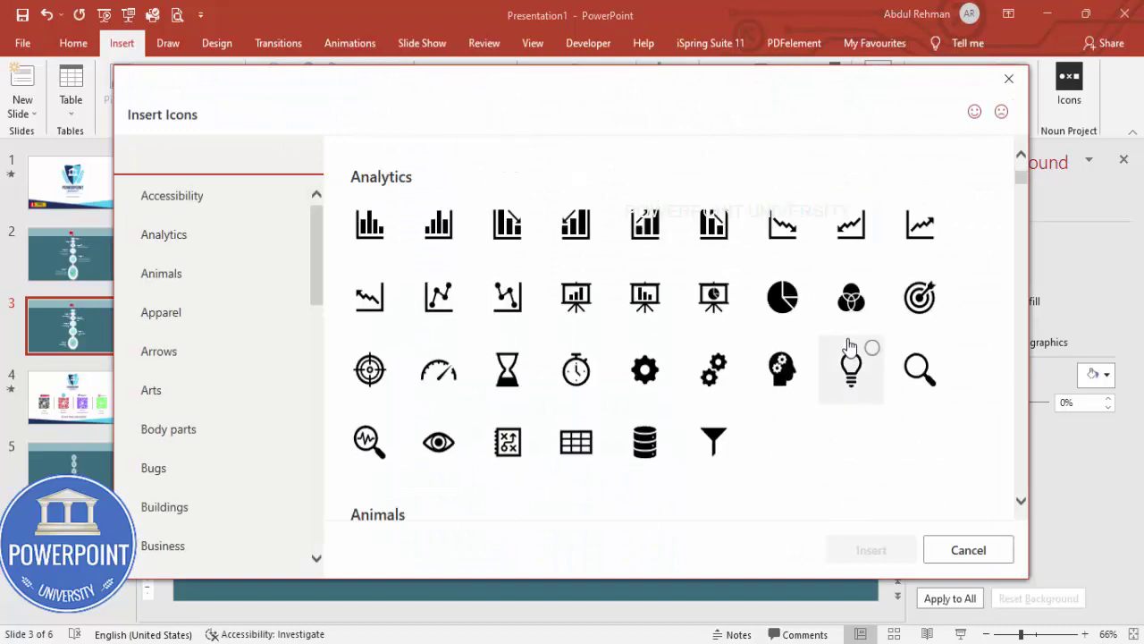
scroll(850, 346, down, 15)
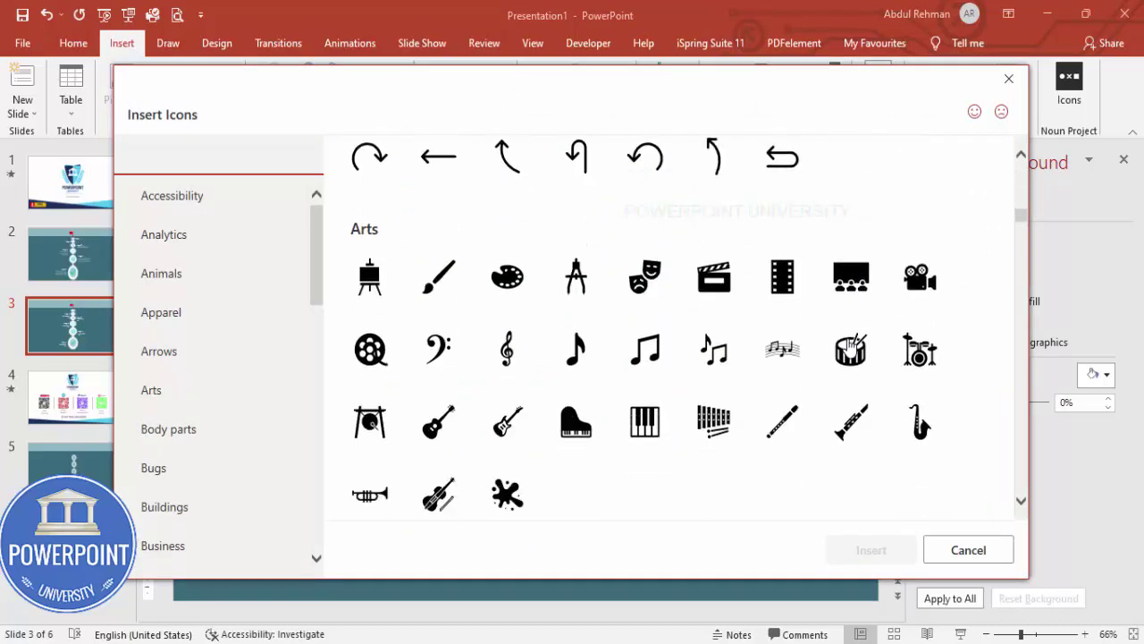
scroll(849, 346, down, 15)
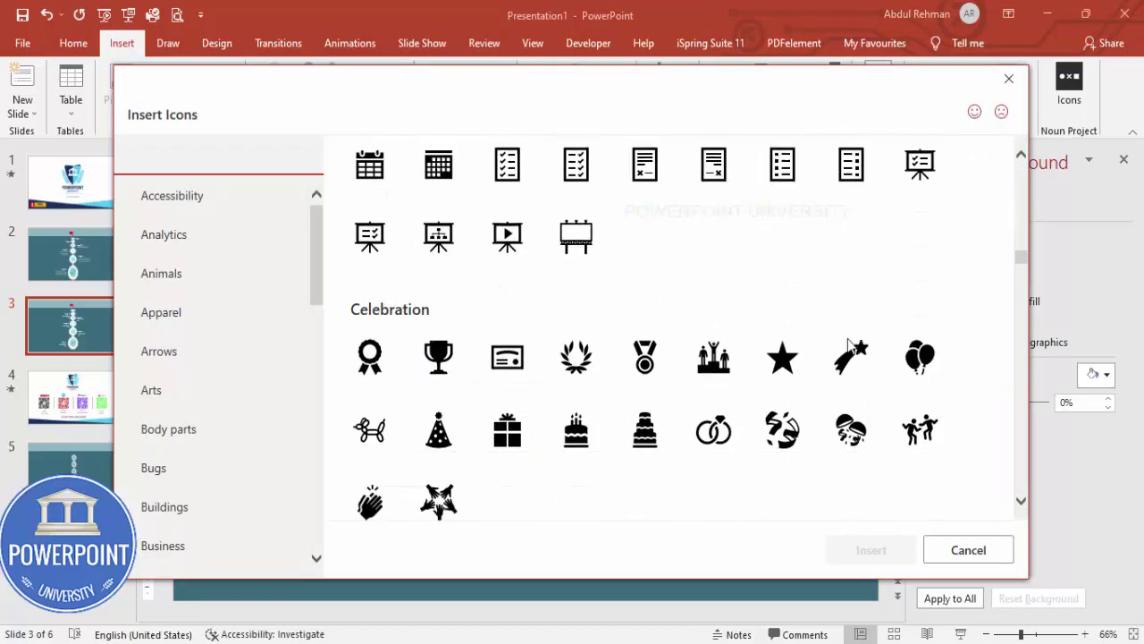
scroll(849, 346, down, 15)
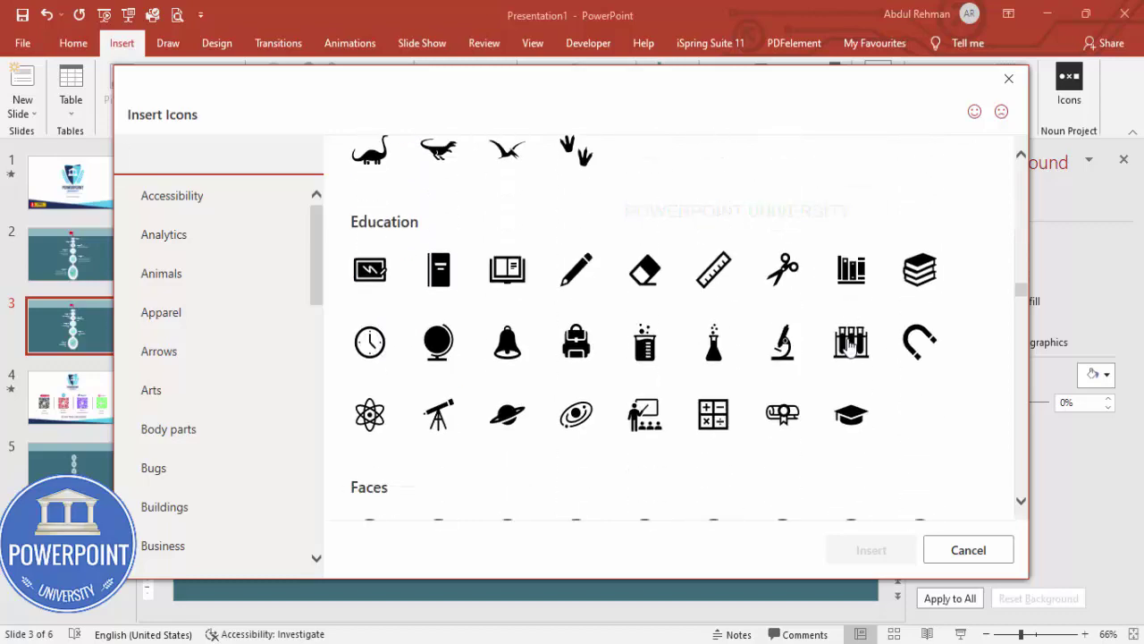
scroll(849, 345, down, 15)
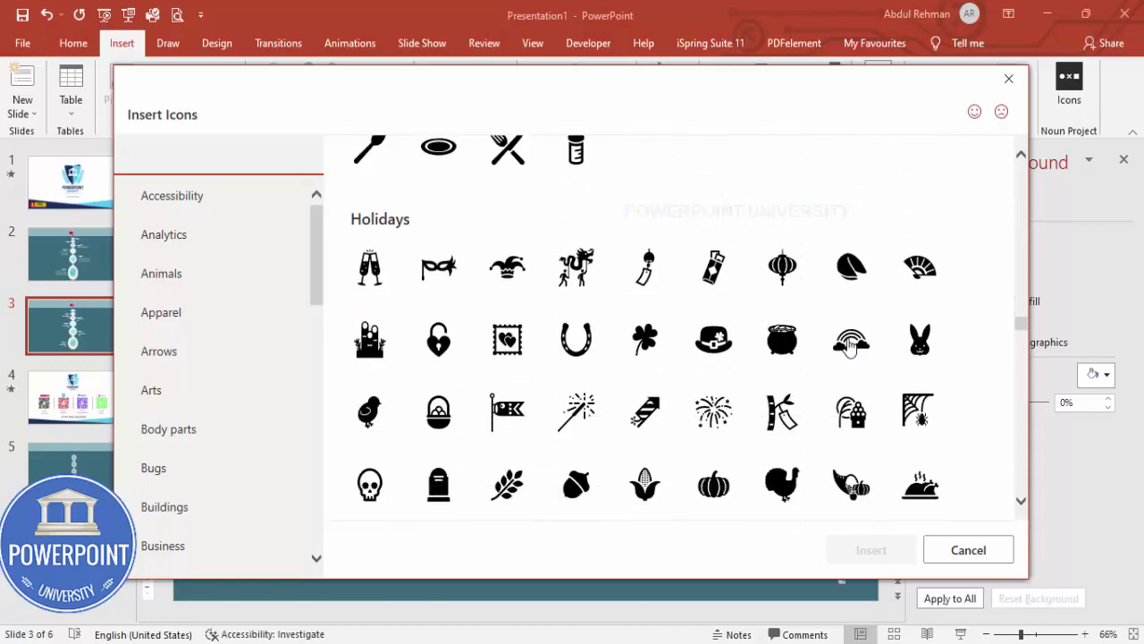
scroll(849, 346, down, 15)
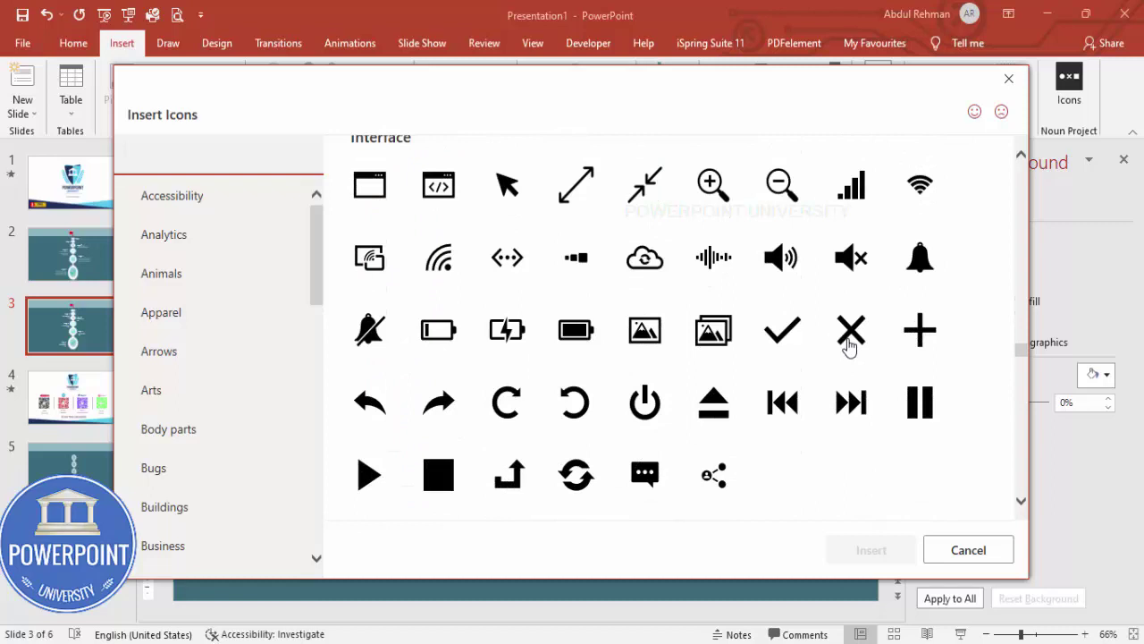
scroll(850, 346, down, 5)
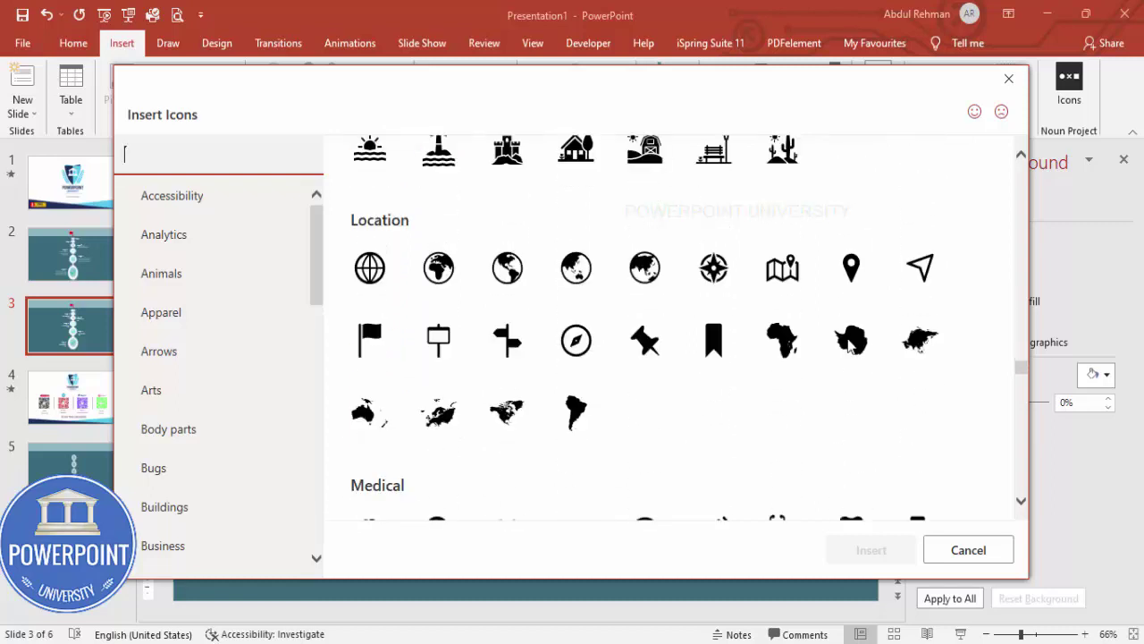
scroll(849, 346, down, 4)
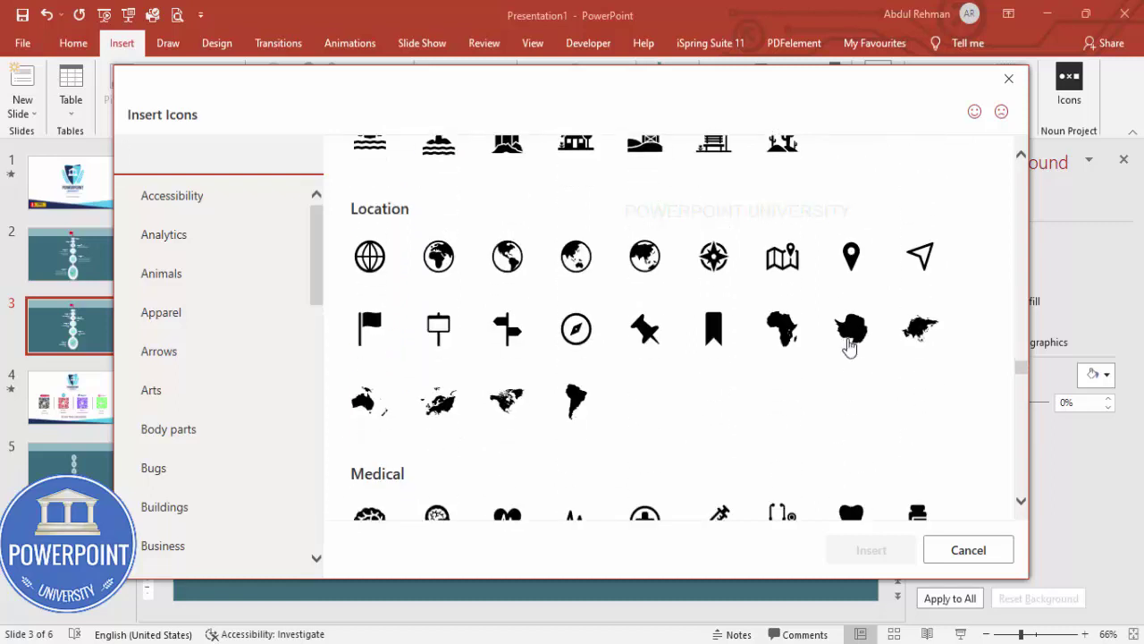
scroll(849, 346, down, 2)
scroll(850, 346, down, 8)
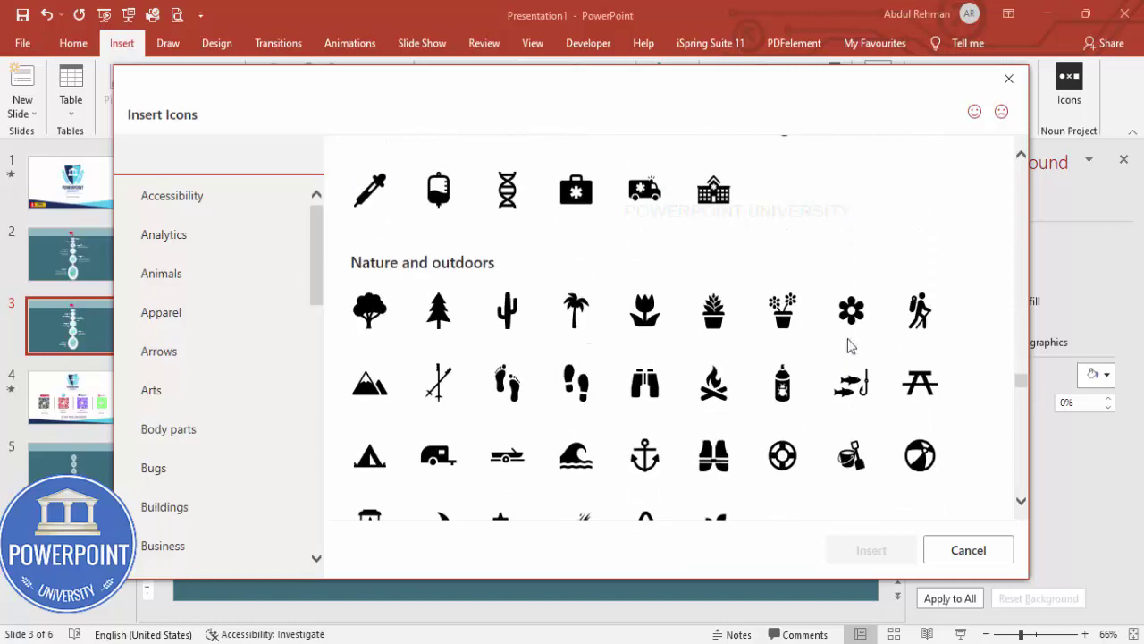
scroll(850, 346, down, 5)
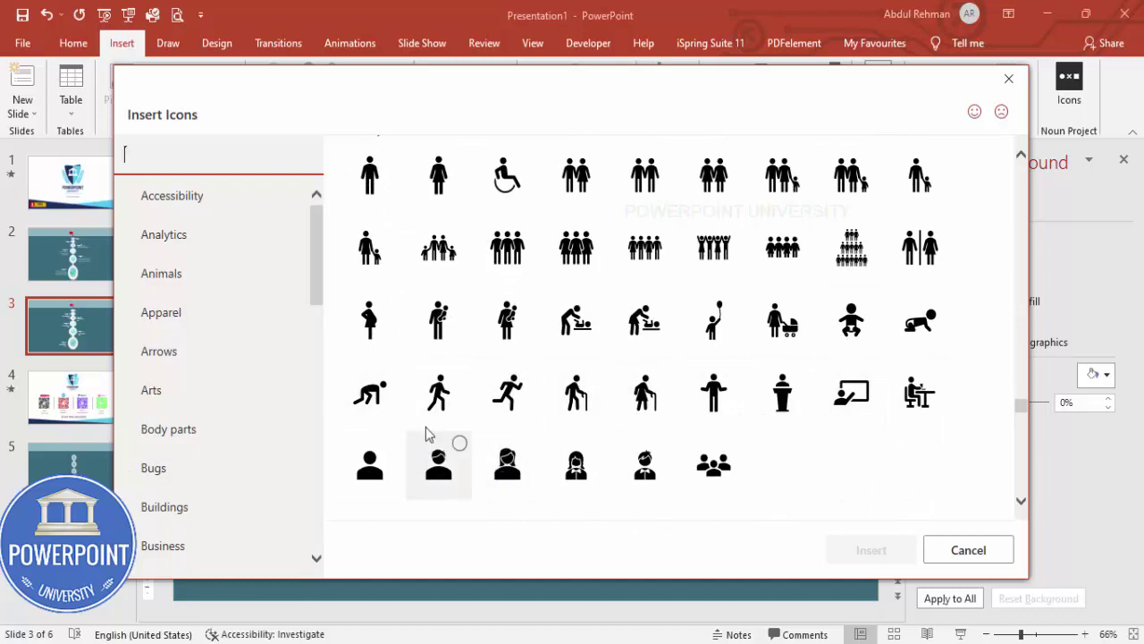
click(439, 393)
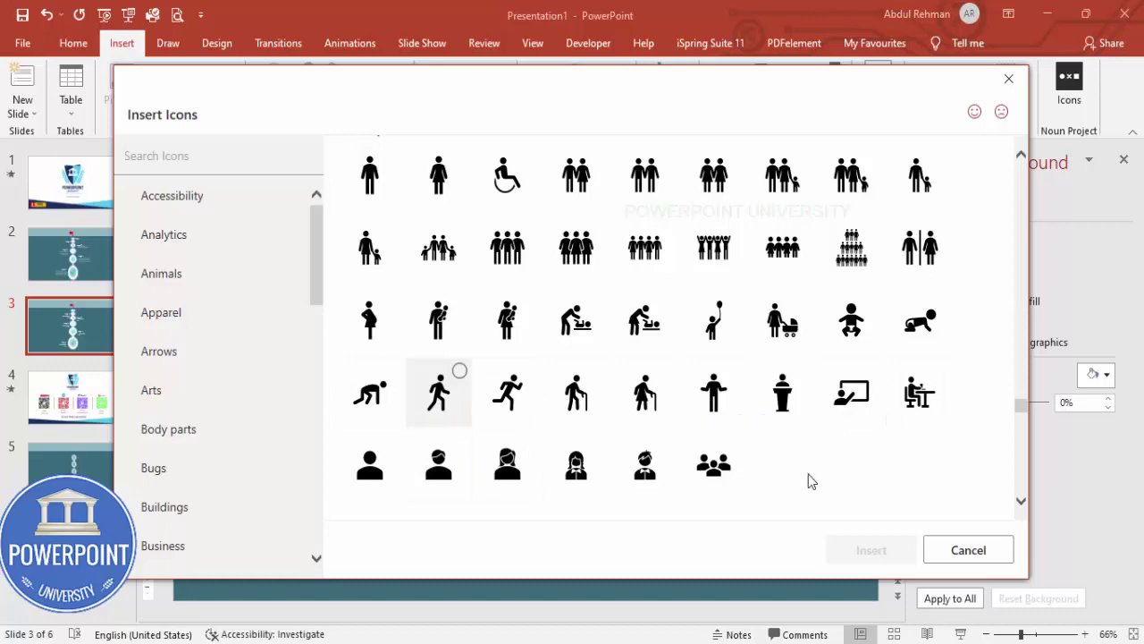
click(887, 550)
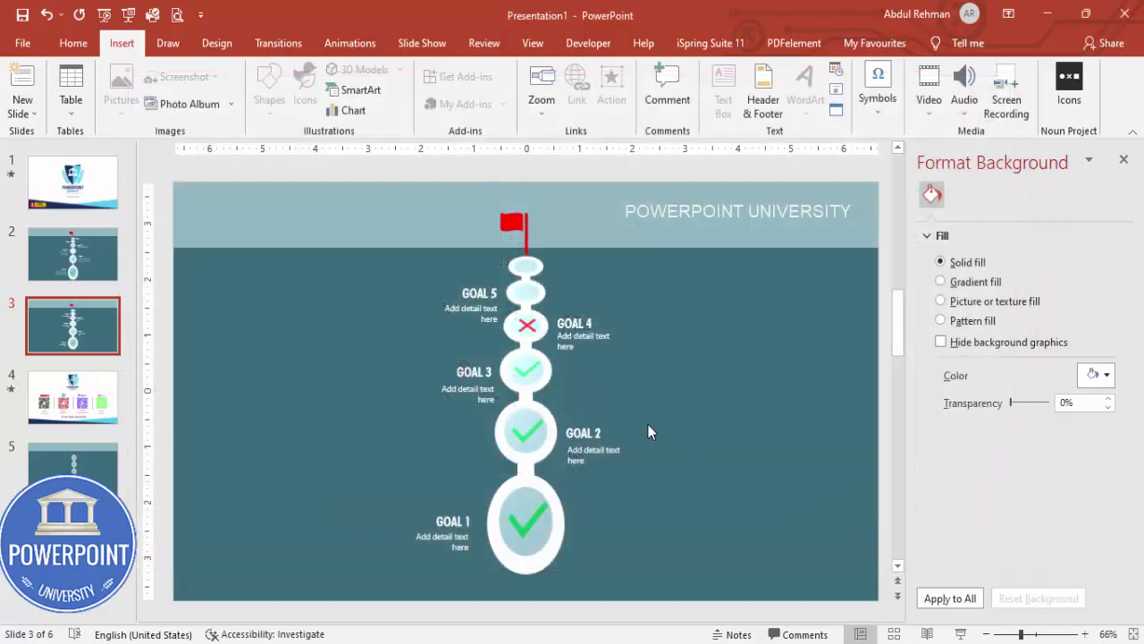
Place the walking figure beside GOAL 1, flip it horizontally, enlarge it and fill it red
drag(527, 393, 577, 506)
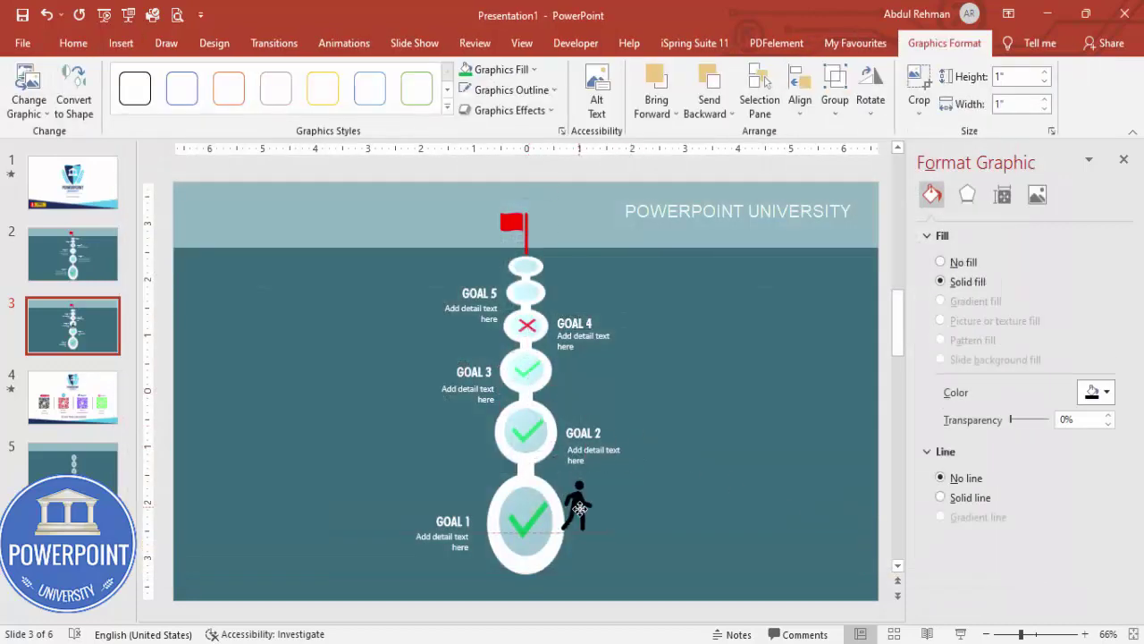
click(870, 94)
click(920, 194)
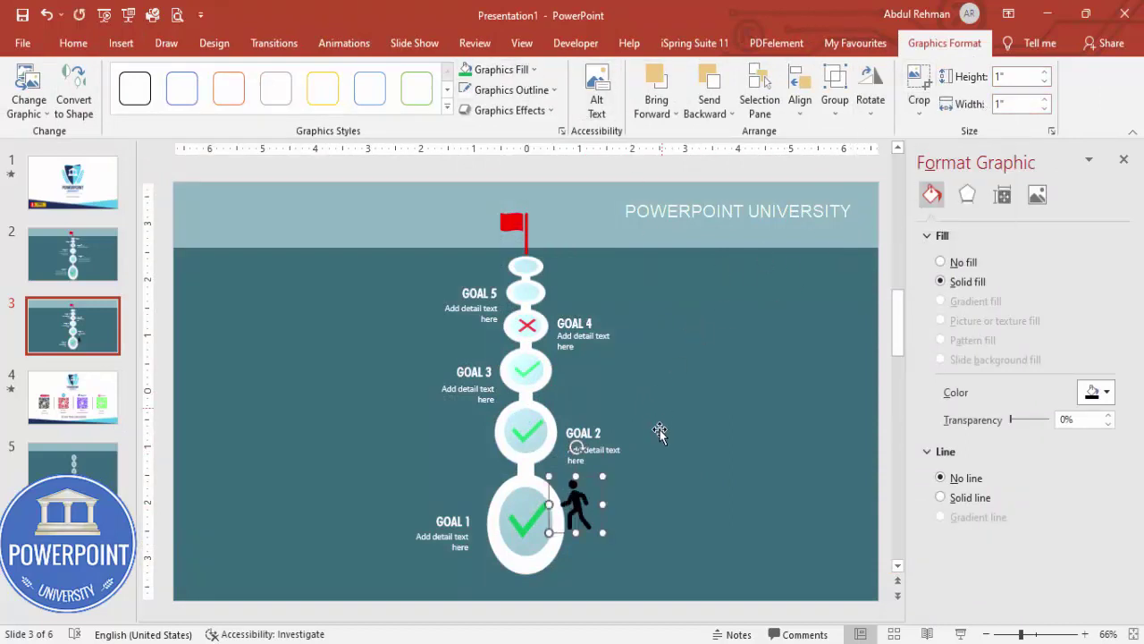
drag(601, 475, 568, 506)
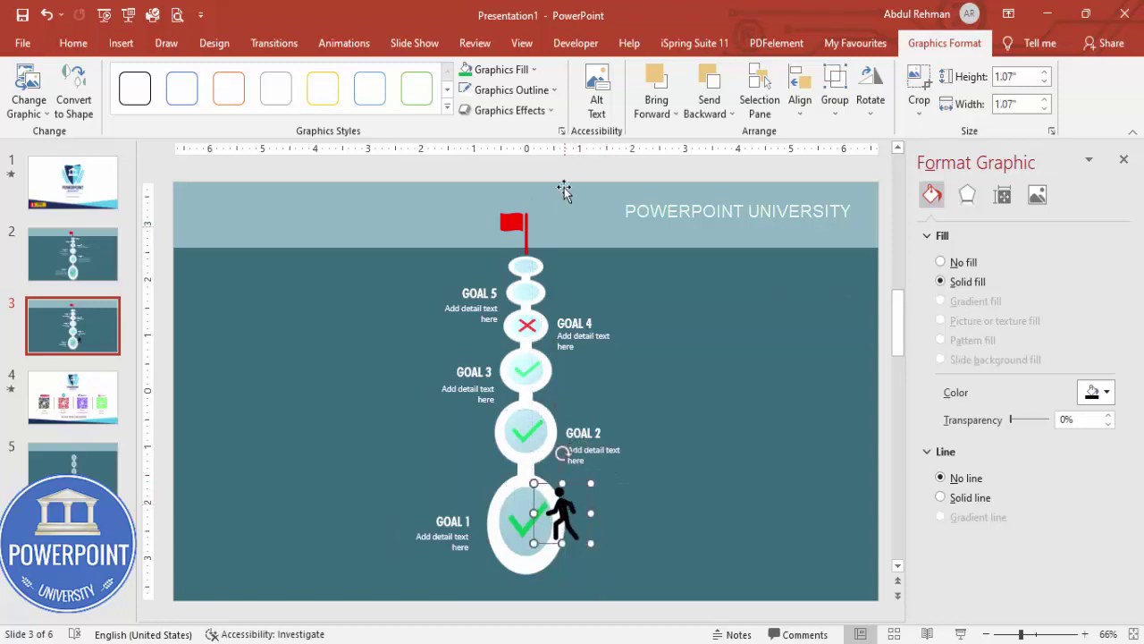
click(502, 72)
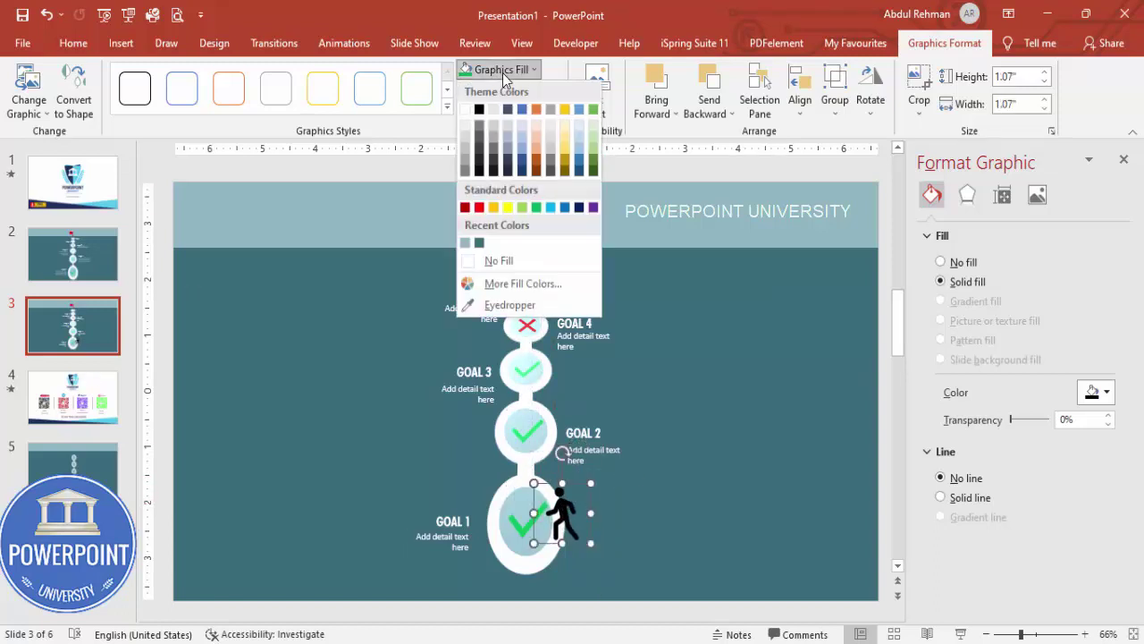
click(479, 207)
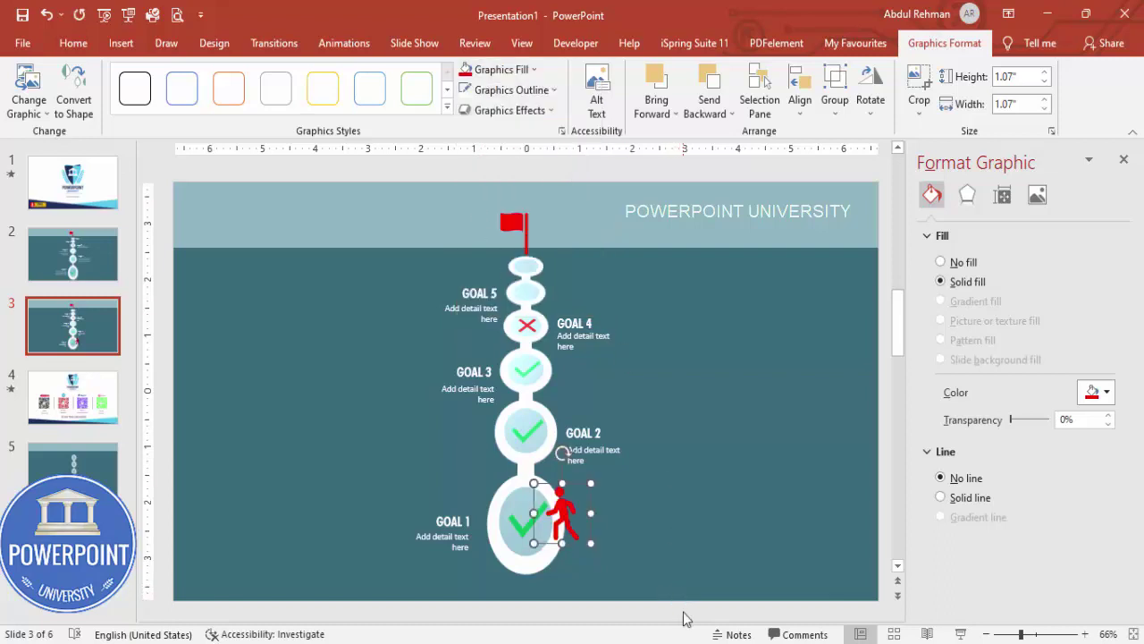
Delete the red walking figure from the slide
click(683, 618)
click(563, 514)
key(Delete)
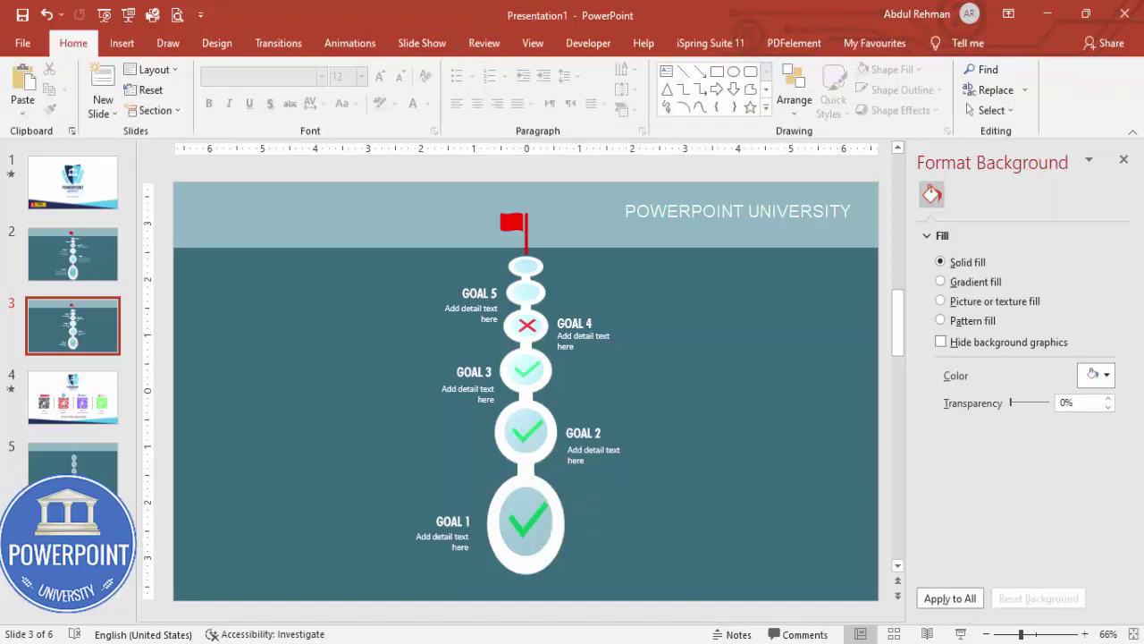
Launch the Pichon icon app from Windows search
key(super+s)
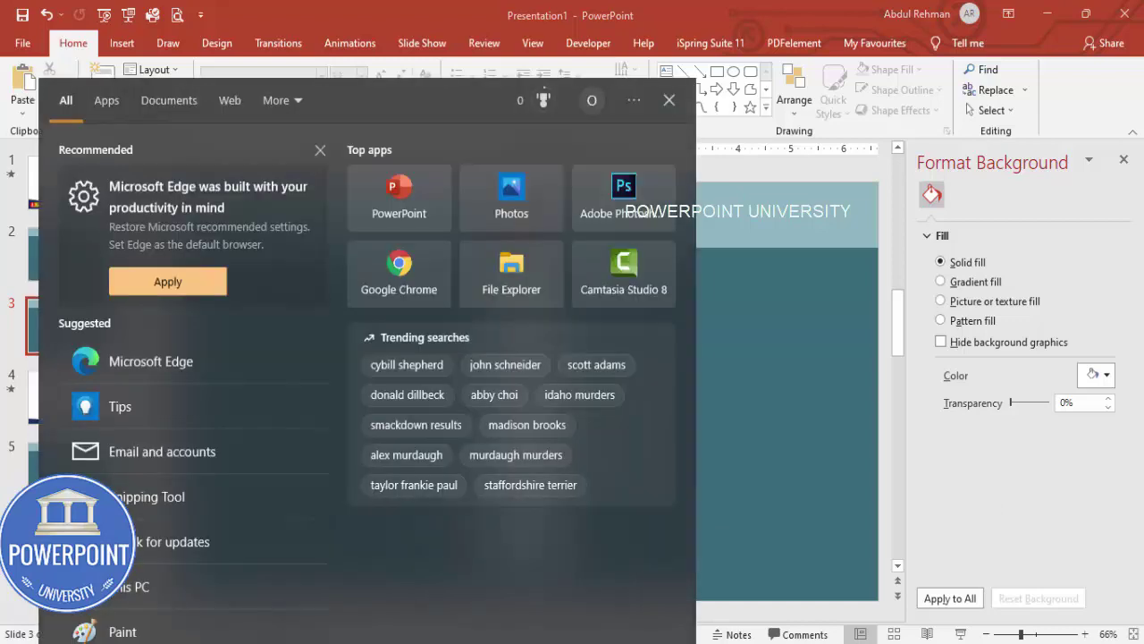
text(p)
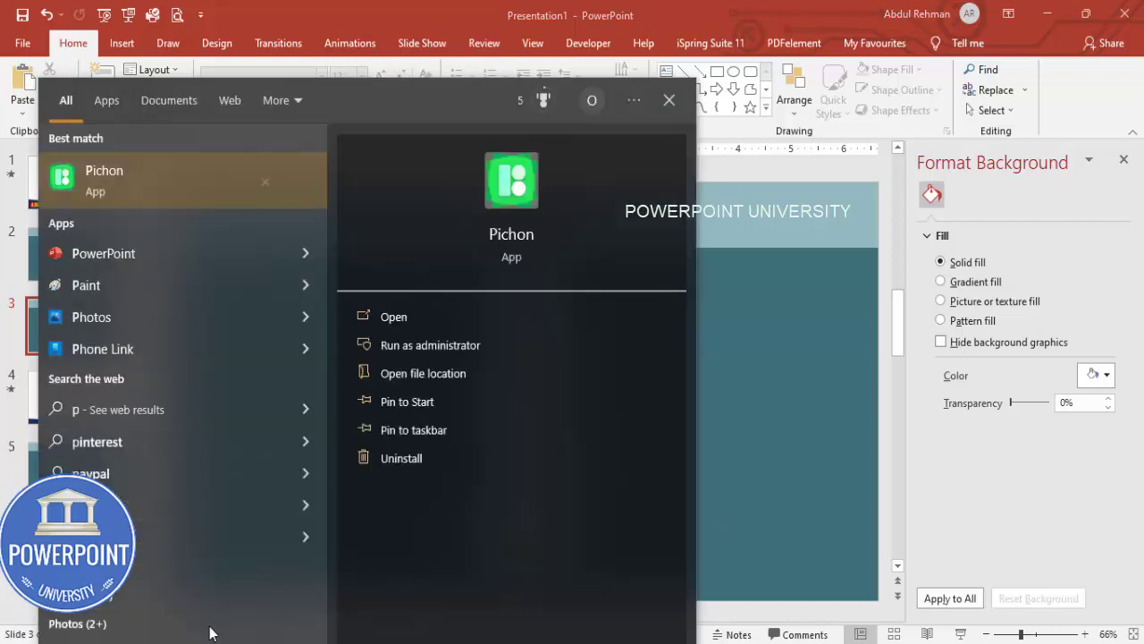
click(116, 176)
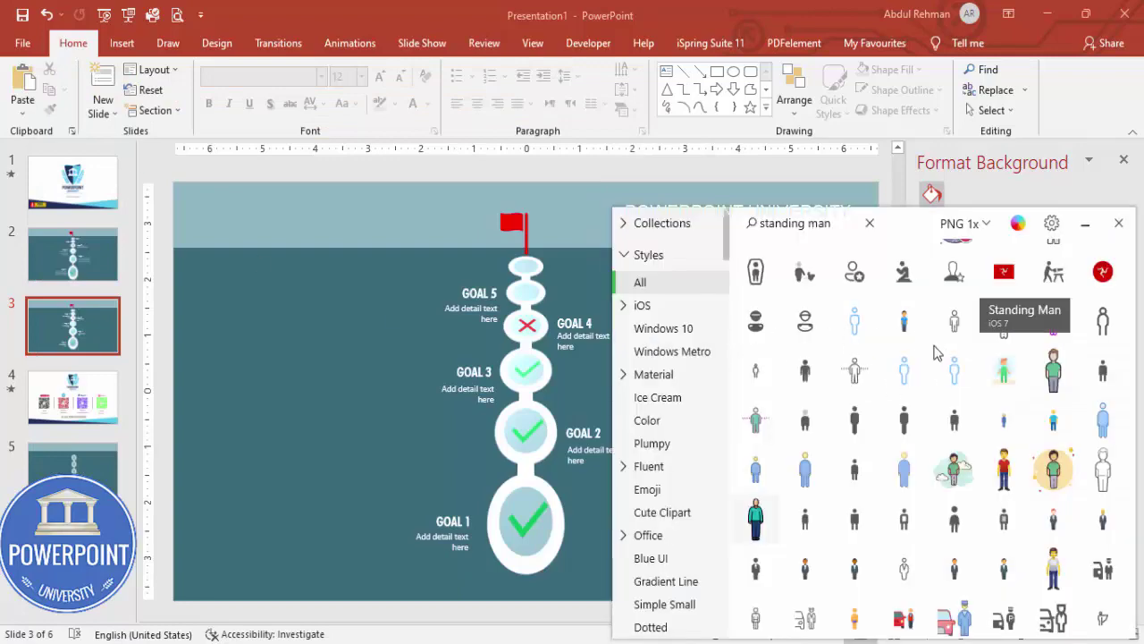
Drag a colourful cartoon man from Pichon's 'standing man' results beside GOAL 1, then close Pichon
scroll(935, 357, down, 5)
scroll(1008, 385, down, 10)
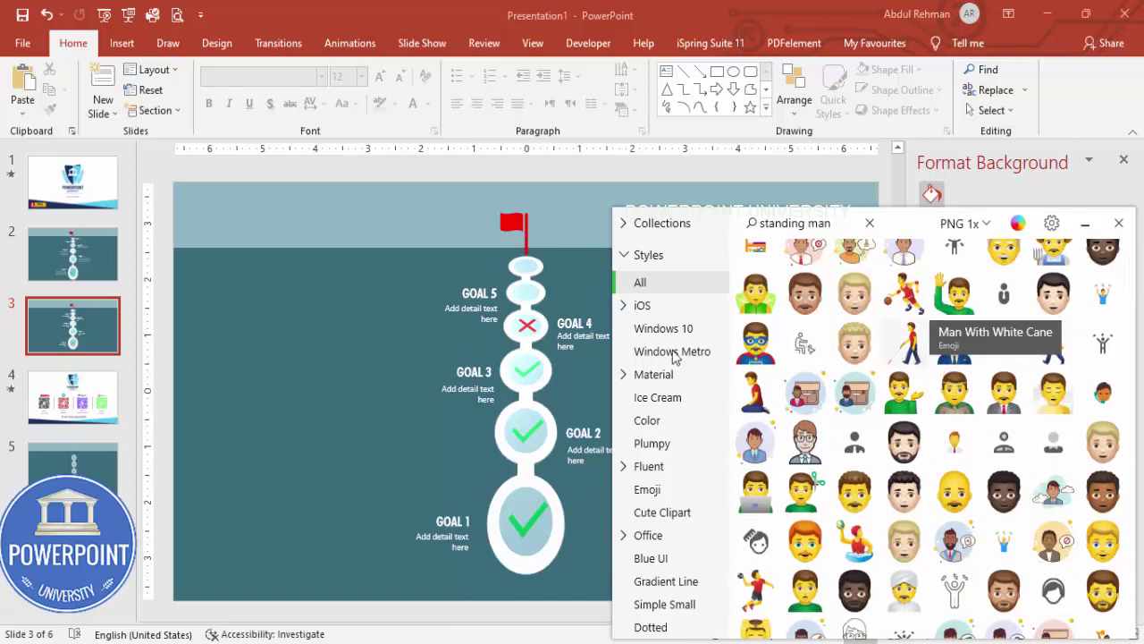
drag(493, 367, 577, 491)
click(651, 613)
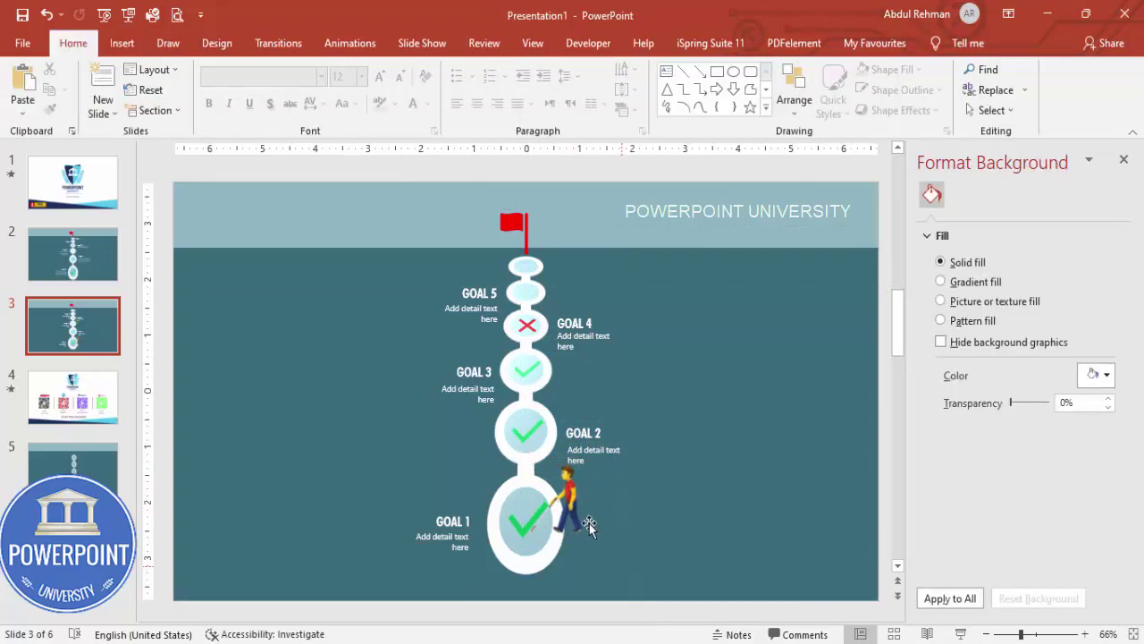
key(alt+Tab)
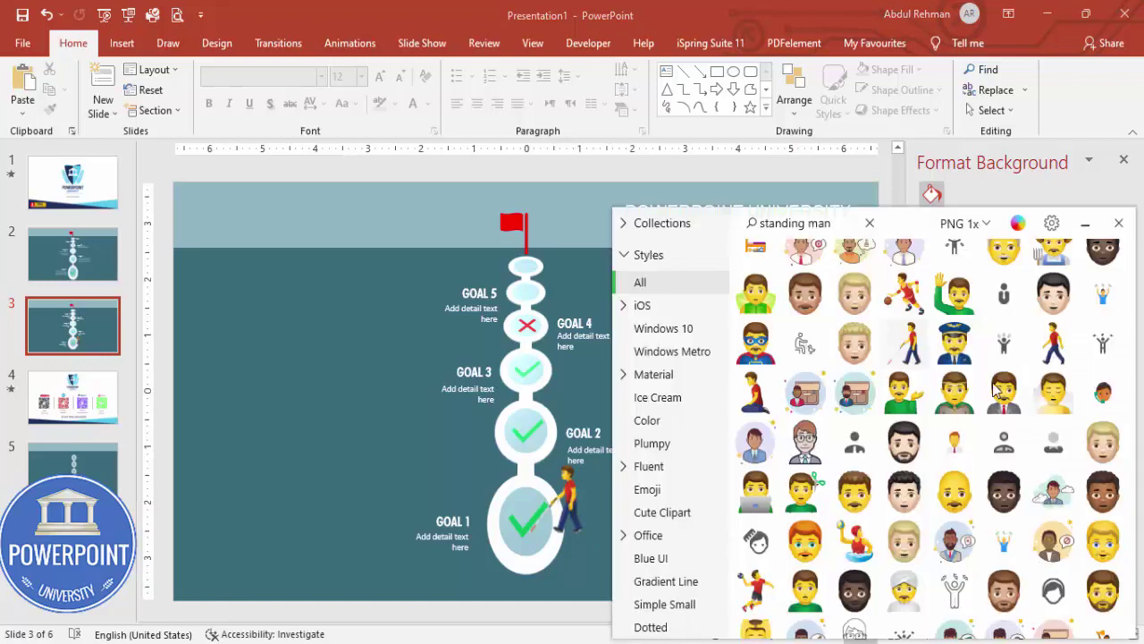
click(587, 619)
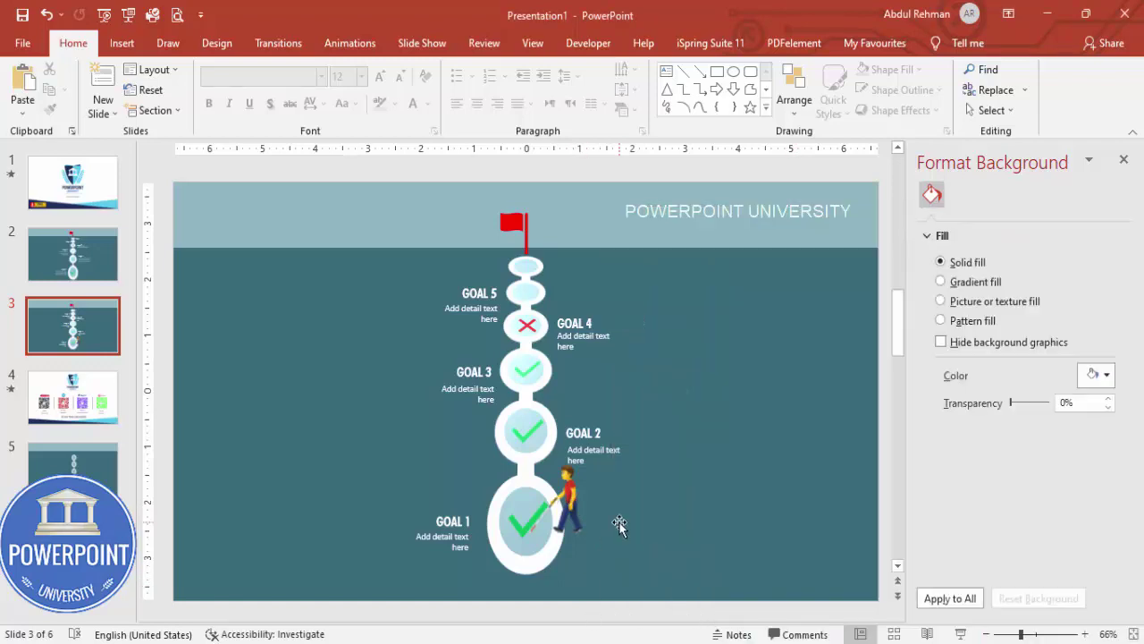